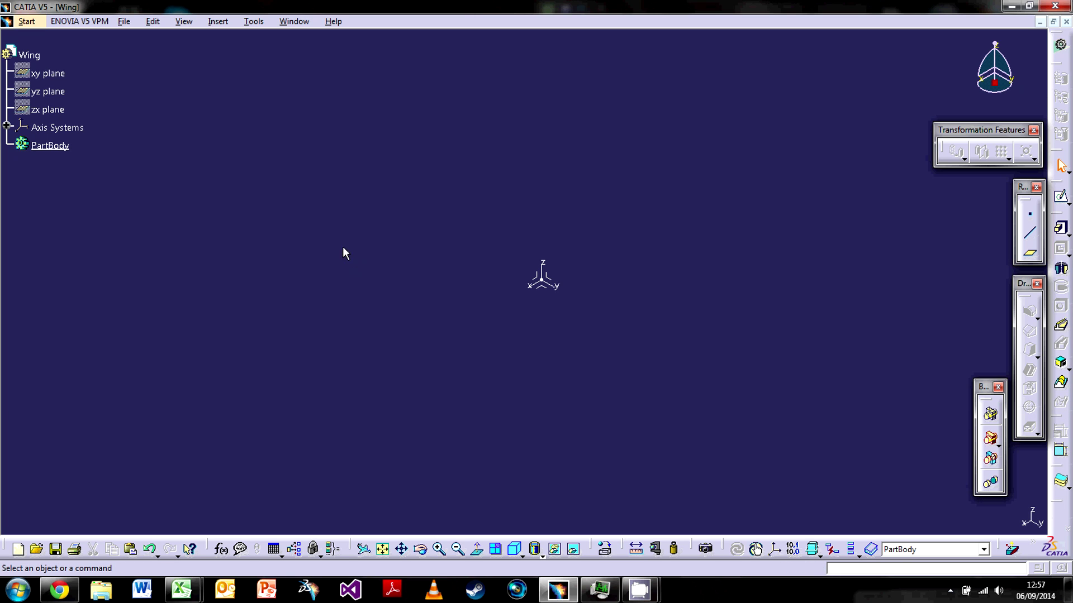
- Switch to the Generative Shape Design workbench
left_click(27, 21)
mouse_move(53, 71)
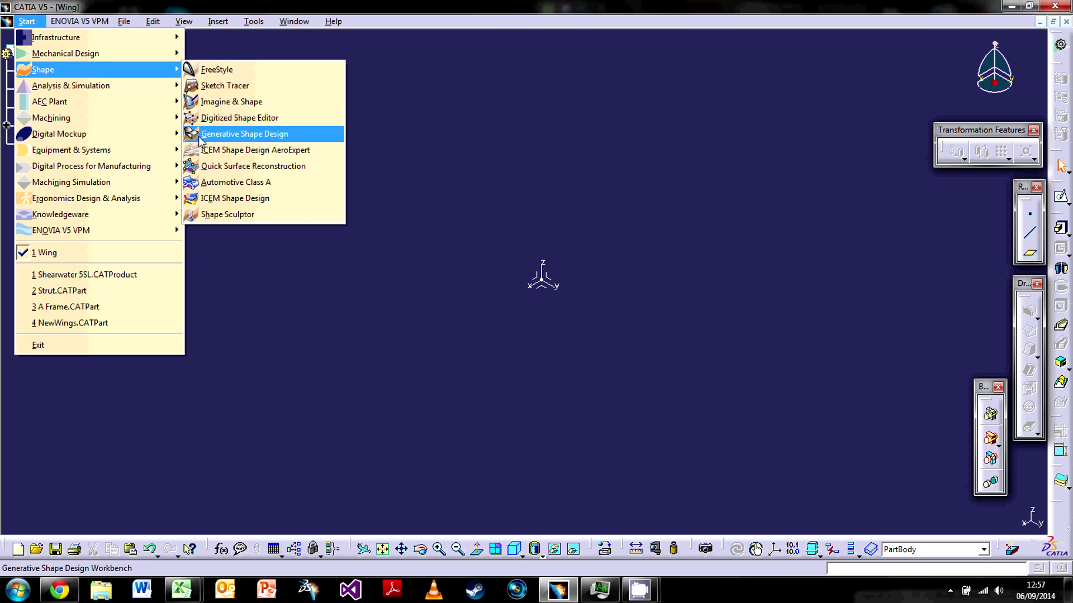
left_click(277, 135)
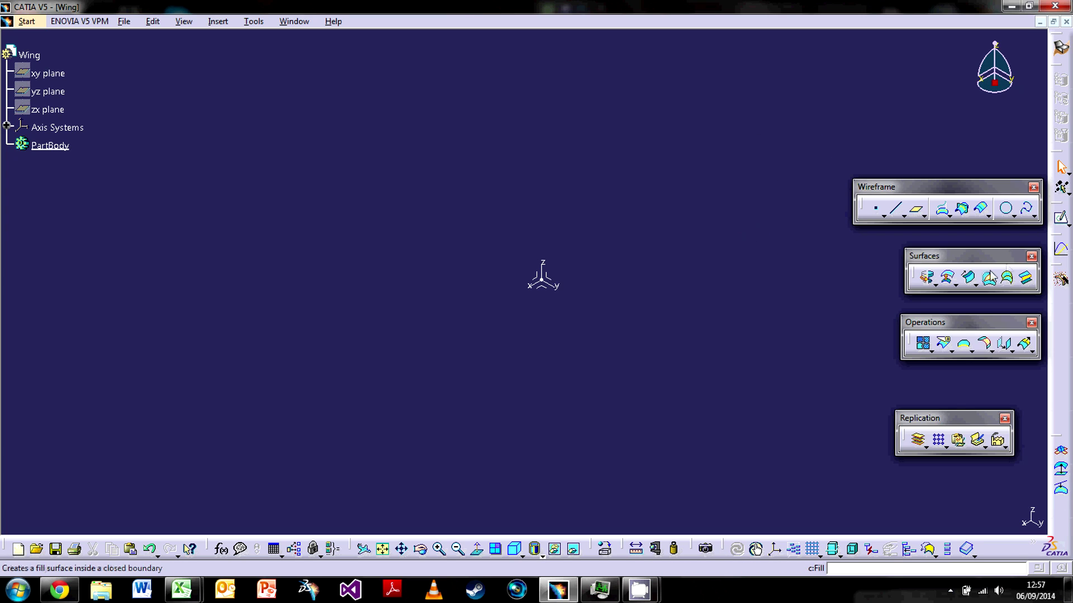
- Sketch a freehand wavy spline through four control points on the YZ plane and exit the sketch
left_click(1061, 221)
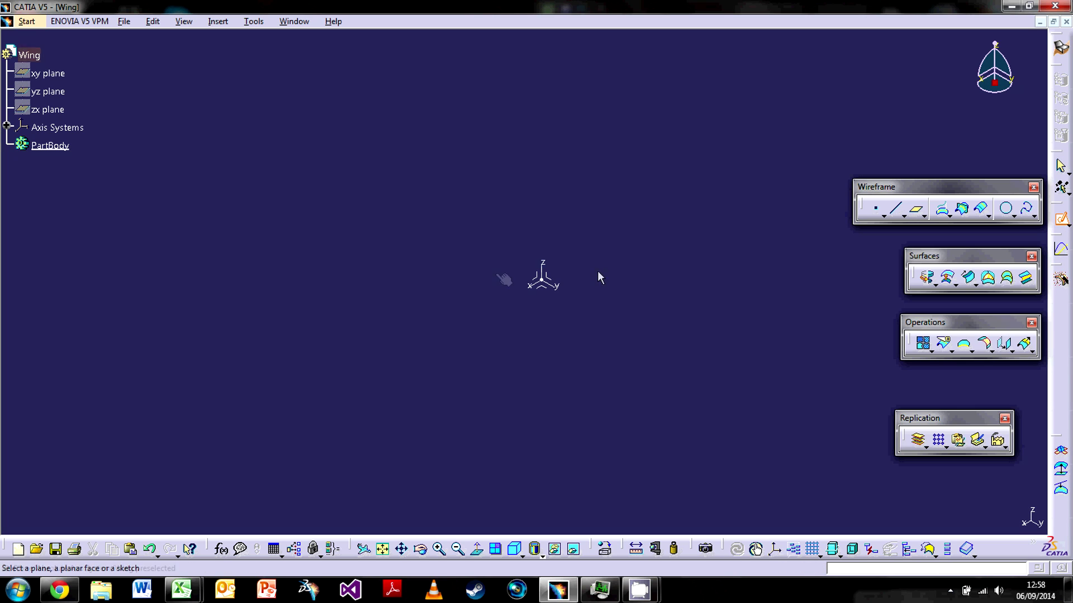
left_click(554, 279)
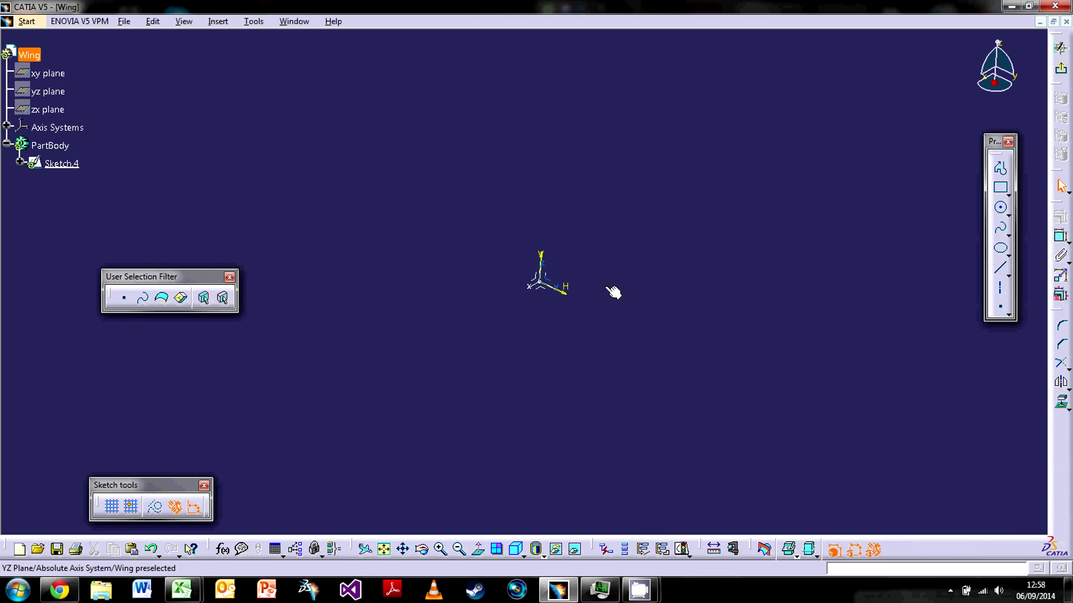
left_click(1000, 228)
left_click(437, 214)
left_click(680, 164)
left_click(738, 209)
left_click(905, 160)
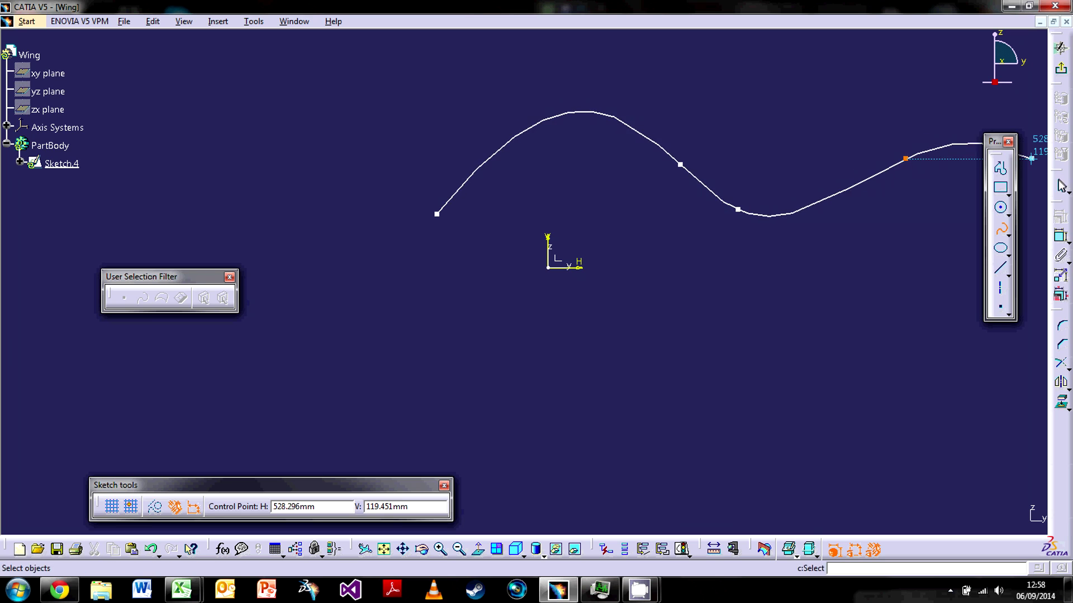
key("Escape")
left_click(1059, 69)
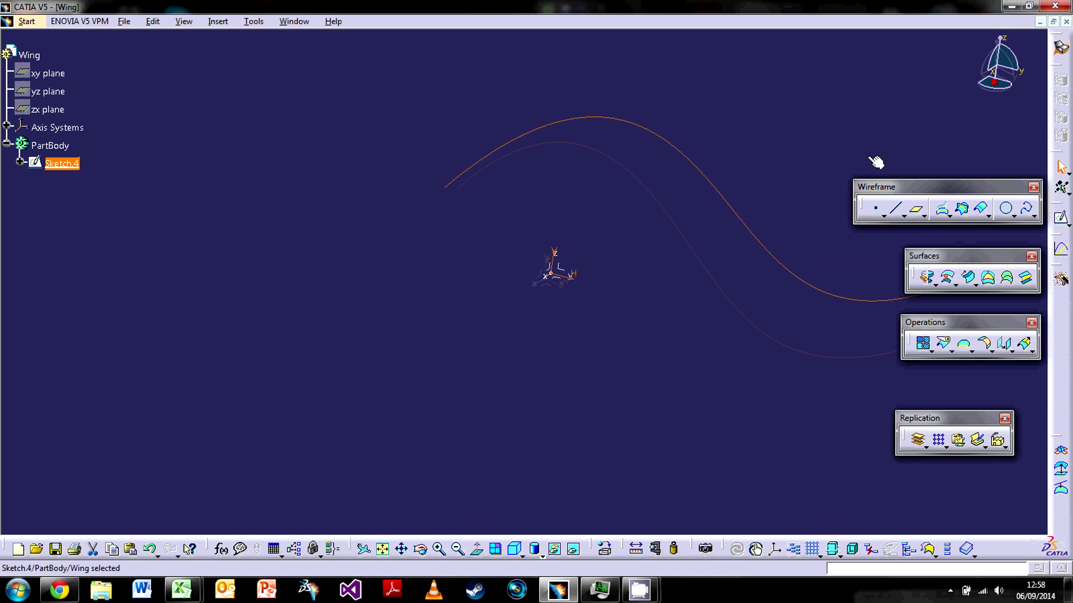
left_click(671, 324)
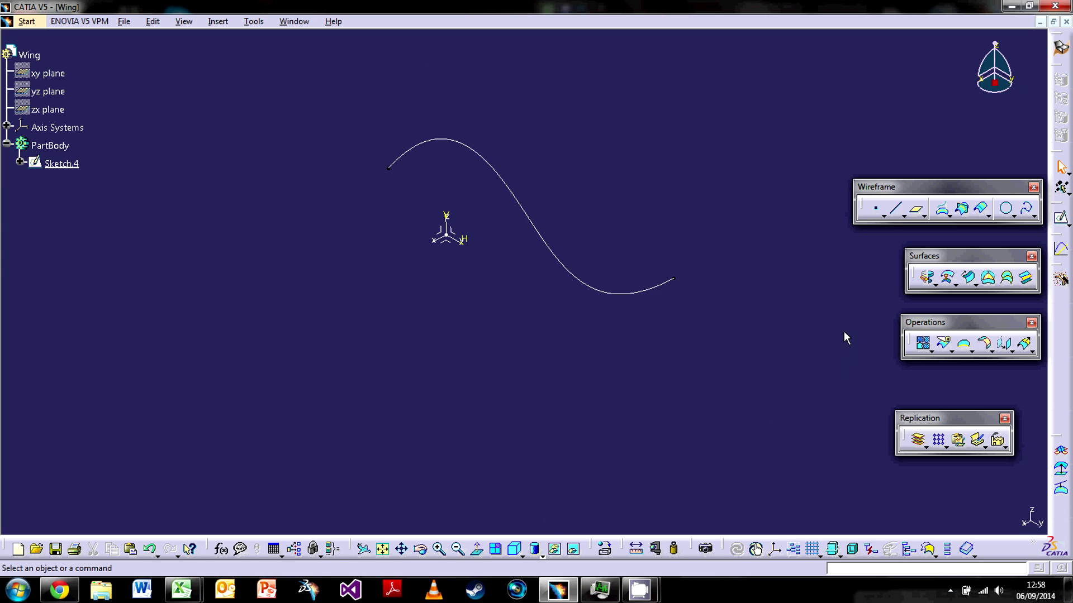
left_click(882, 215)
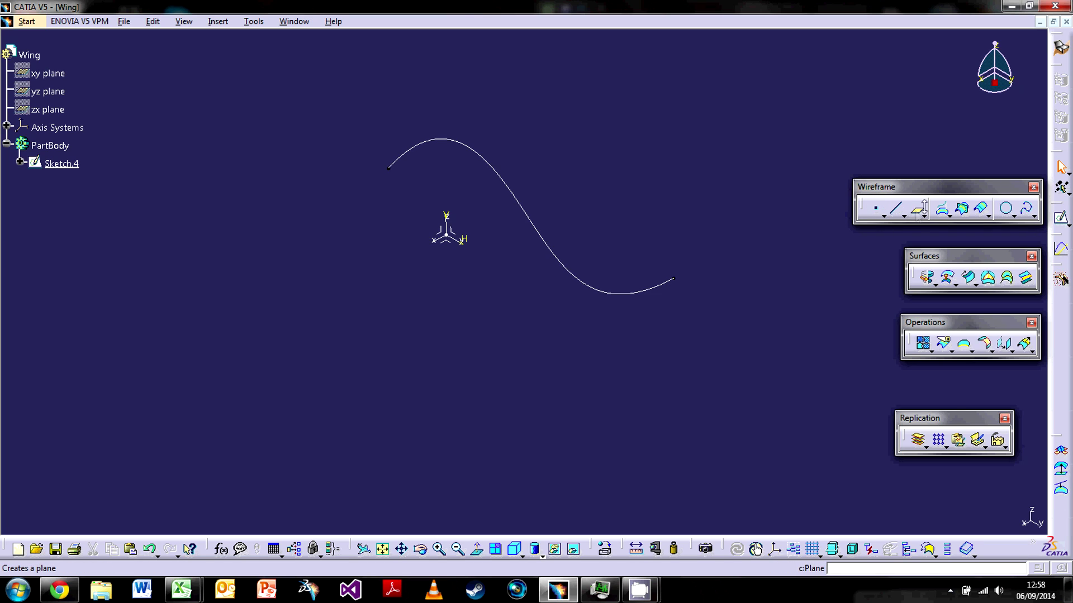
left_click(901, 217)
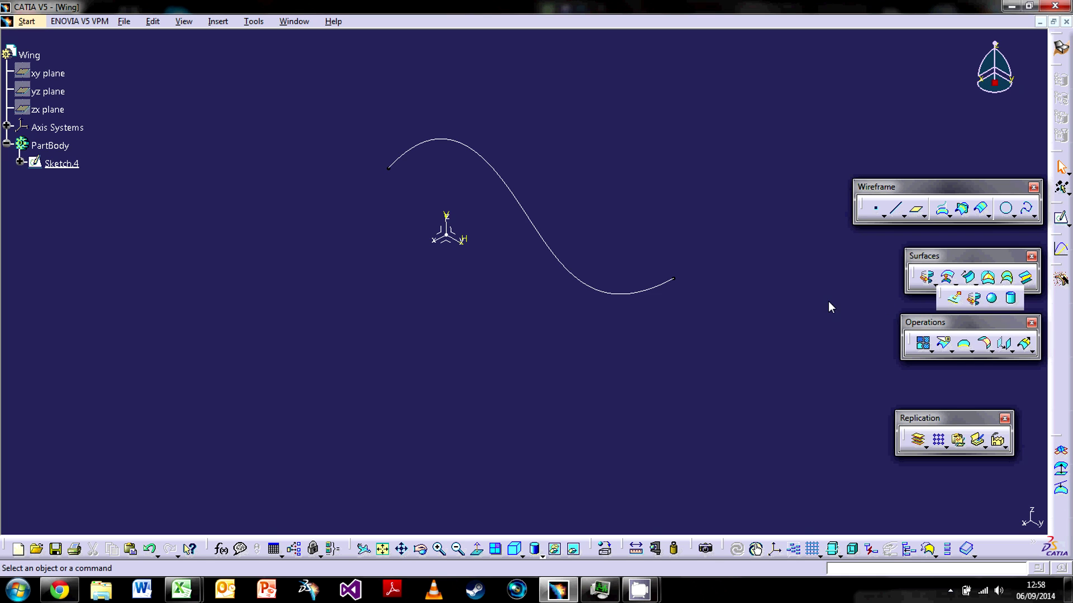
left_click(936, 286)
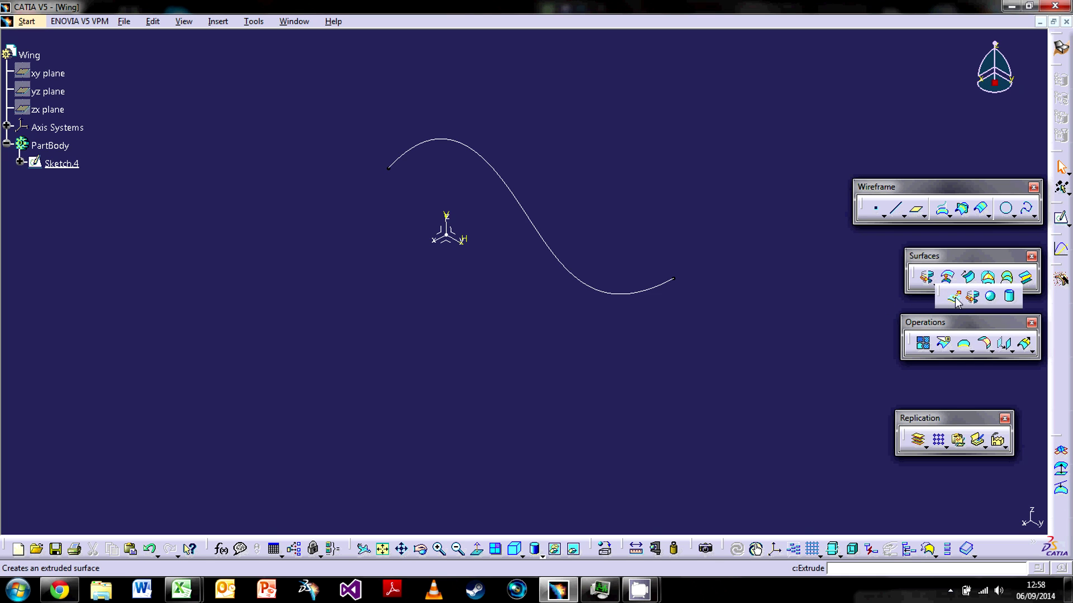
left_click(953, 299)
left_click_drag(897, 319, 733, 273)
left_click(767, 464)
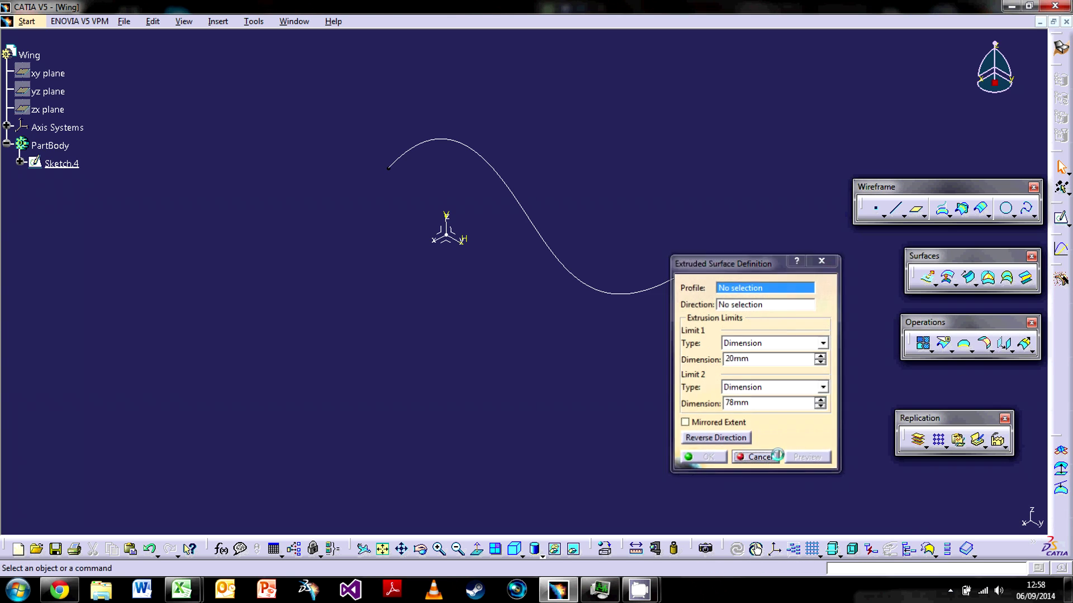
left_click(935, 286)
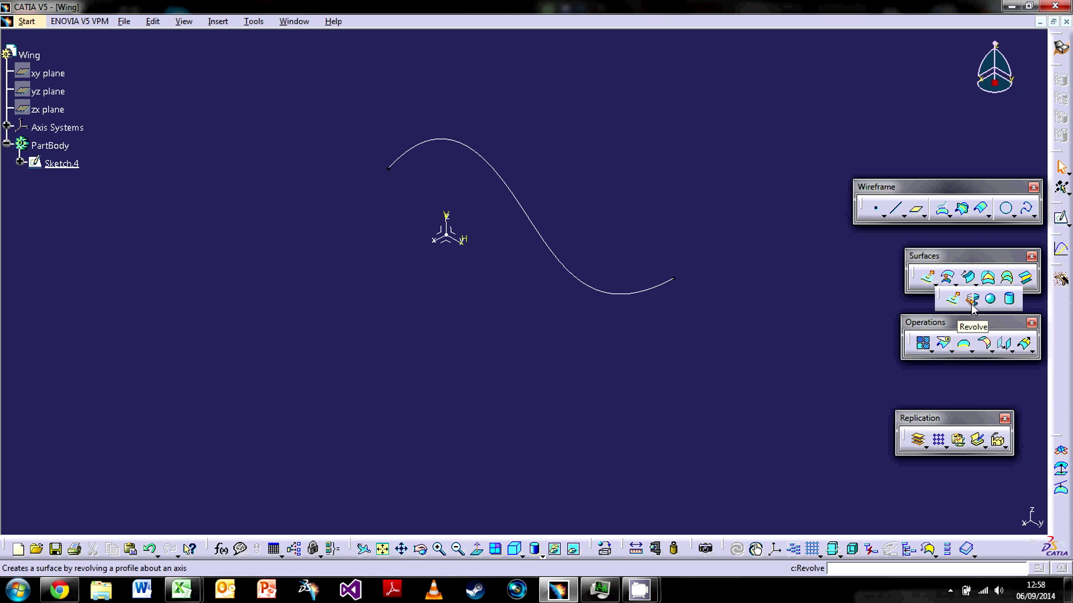
- Extrude the spline sketch into a surface along the sketch normal, with limits of 20 mm and 78 mm
left_click(929, 277)
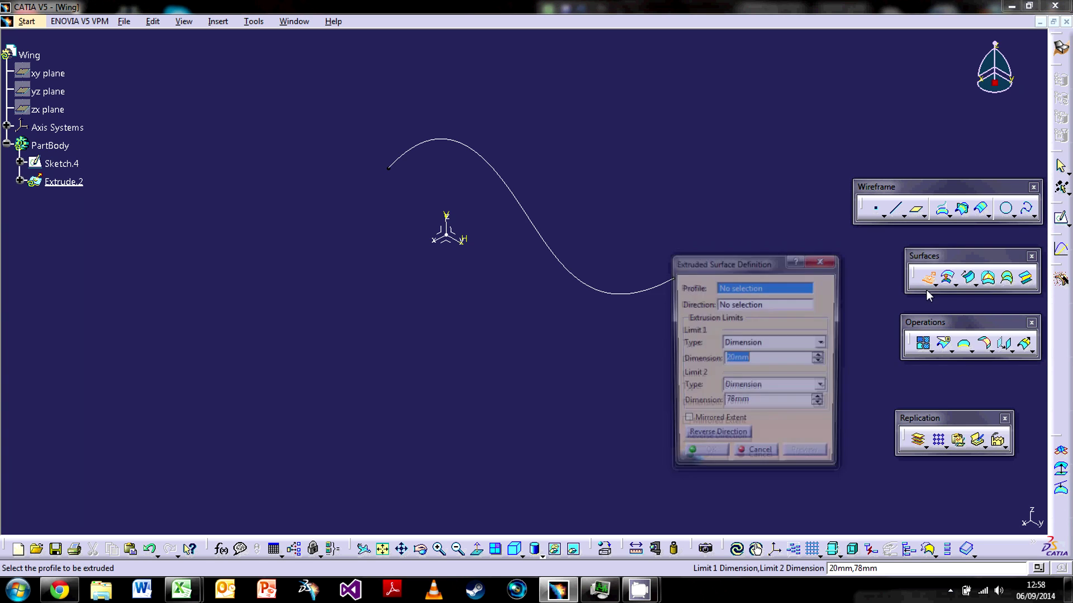
left_click(568, 273)
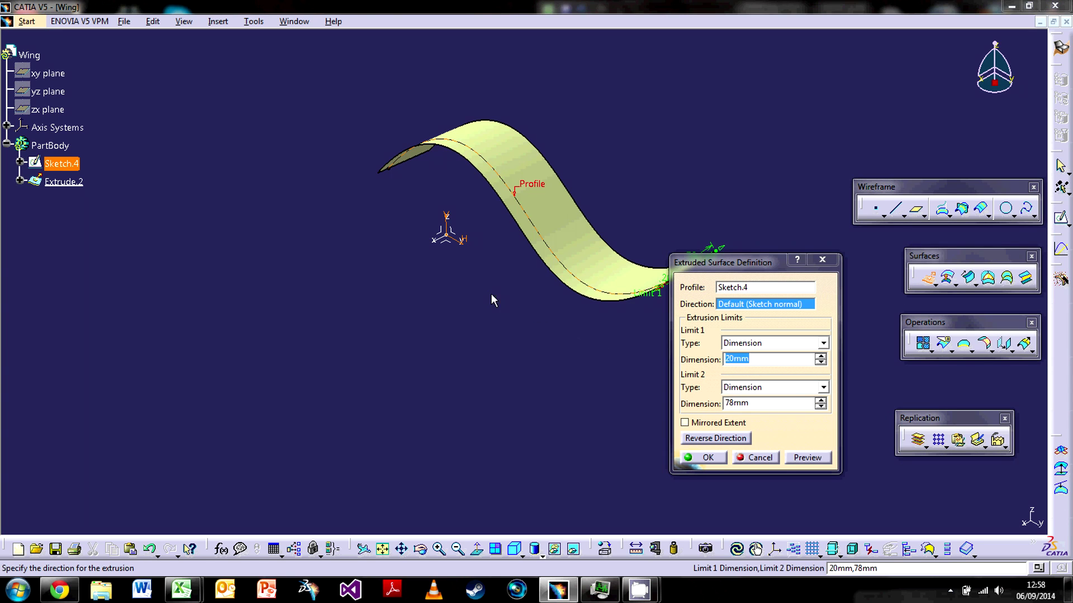
middle_click_drag(491, 294, 416, 293)
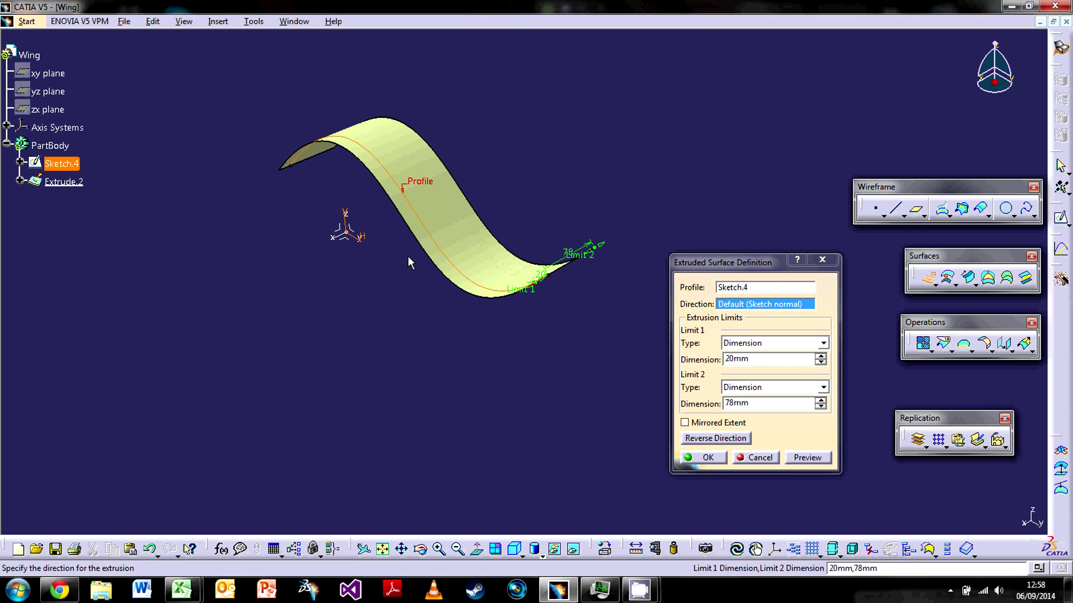
middle_click_drag(455, 250, 337, 304)
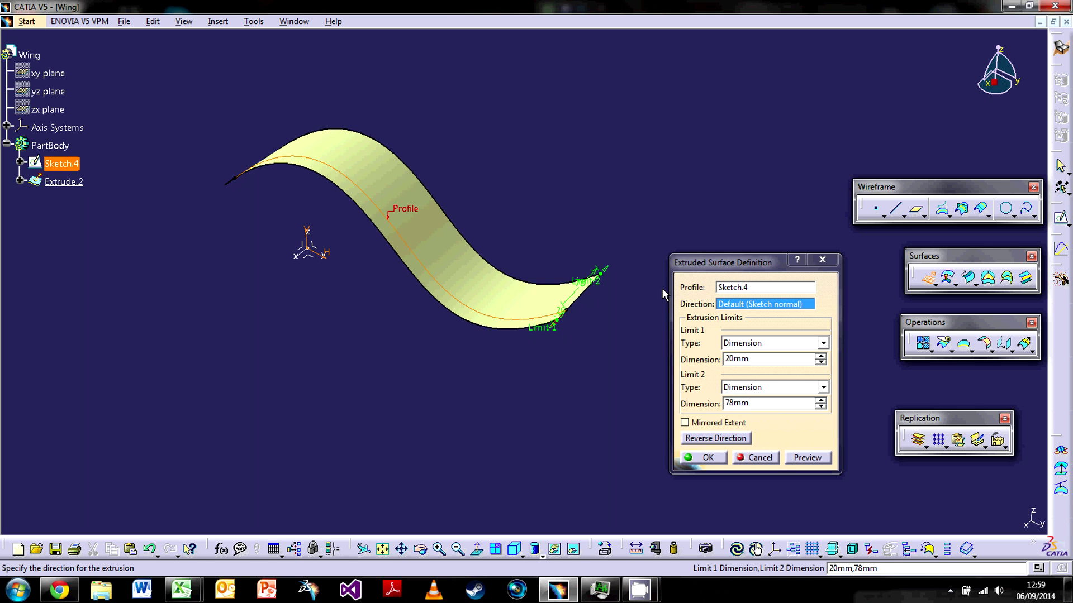
left_click(707, 457)
middle_click_drag(496, 233, 492, 237)
- Revolve the spline sketch into a surface about the sketch's horizontal axis, with angles of 180 and 0 degrees
left_click(935, 284)
left_click(949, 304)
left_click(390, 223)
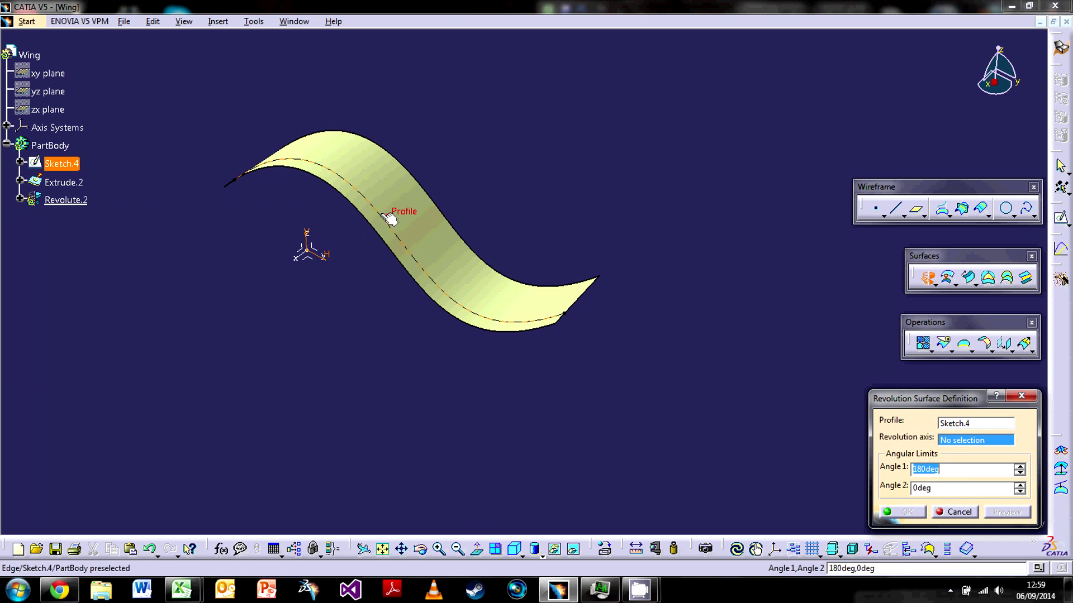
mouse_move(355, 333)
middle_mouse_down()
mouse_move(398, 261)
mouse_move(513, 180)
mouse_move(671, 246)
middle_mouse_up()
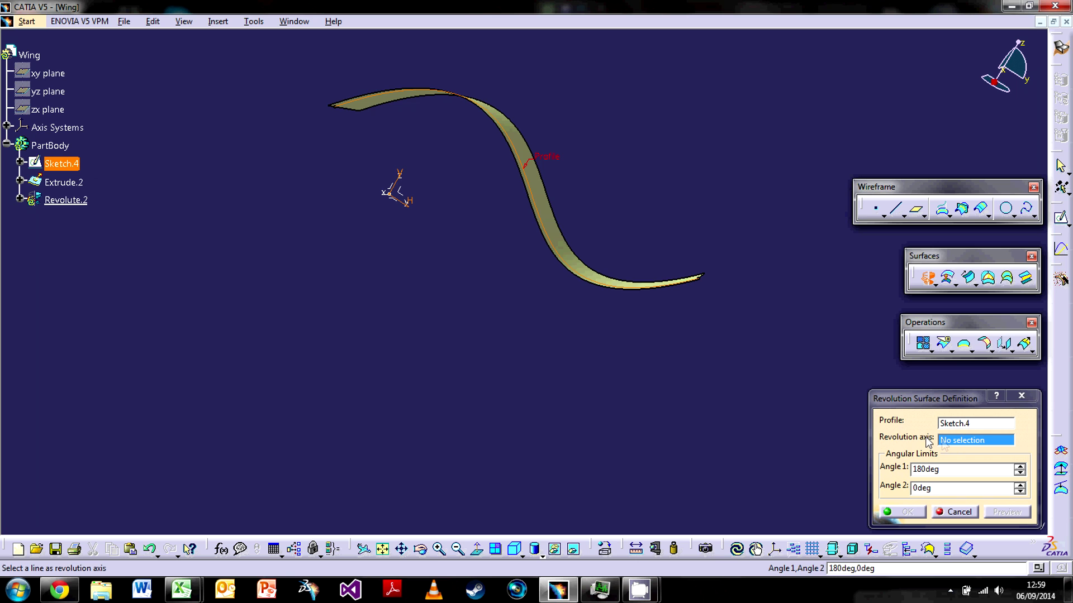
left_click(408, 204)
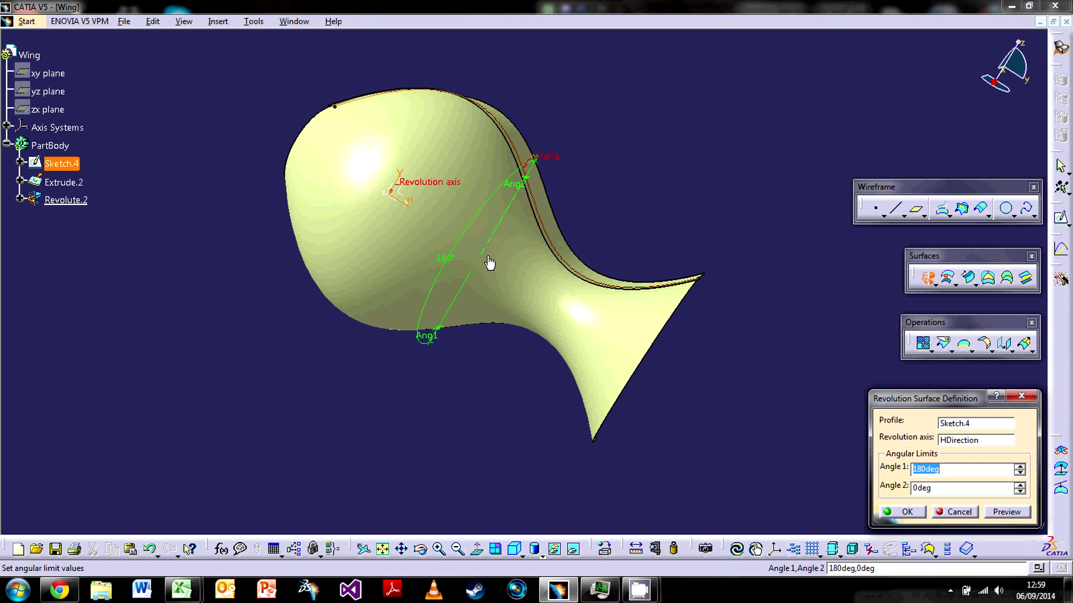
middle_click_drag(564, 183, 314, 312)
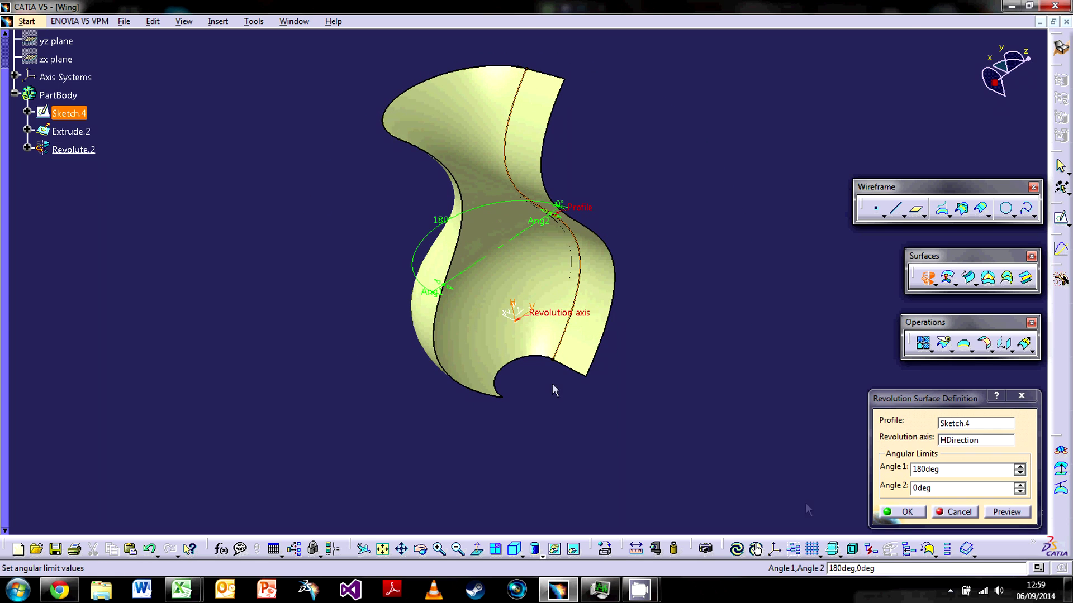
left_click(906, 512)
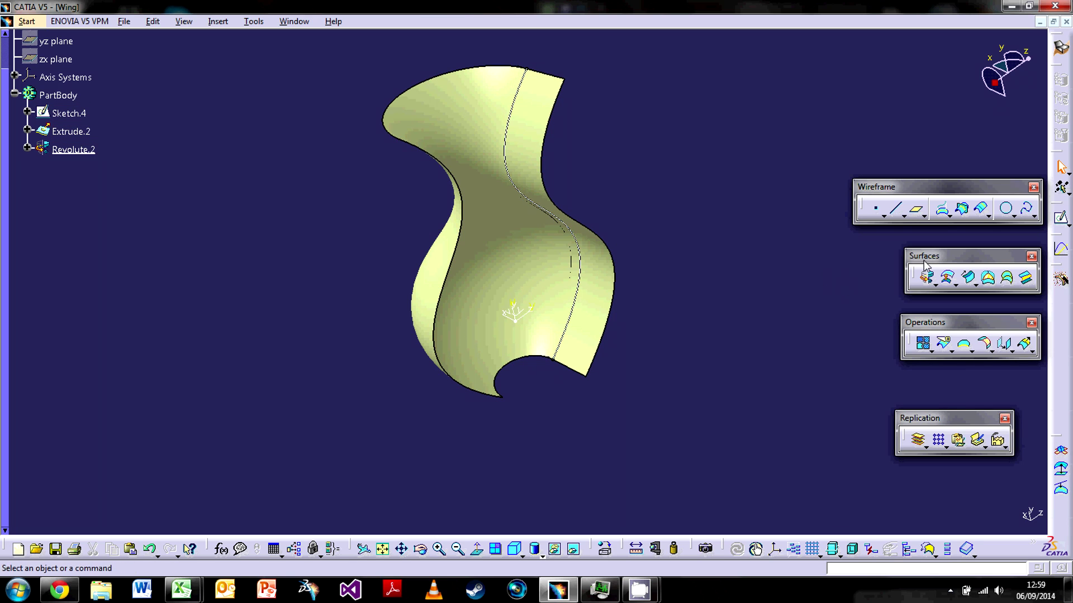
- Create the intersection curve between the revolved surface and the XY plane of the absolute axis system
left_click(960, 210)
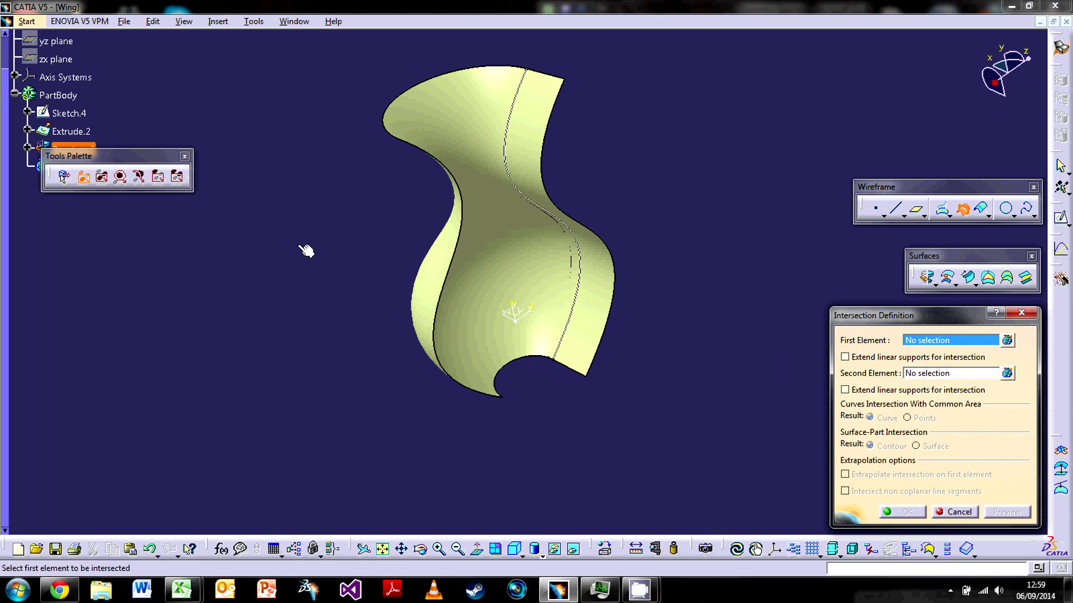
left_click(501, 258)
middle_click_drag(539, 292, 551, 324)
left_click(614, 256)
left_click(1006, 512)
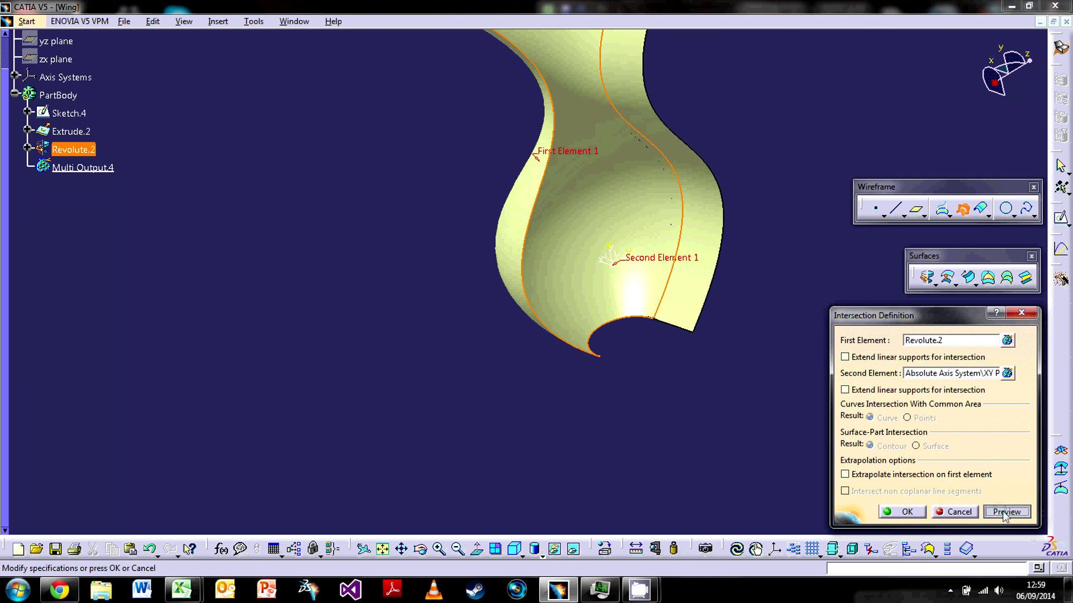
middle_click_drag(682, 295, 606, 380)
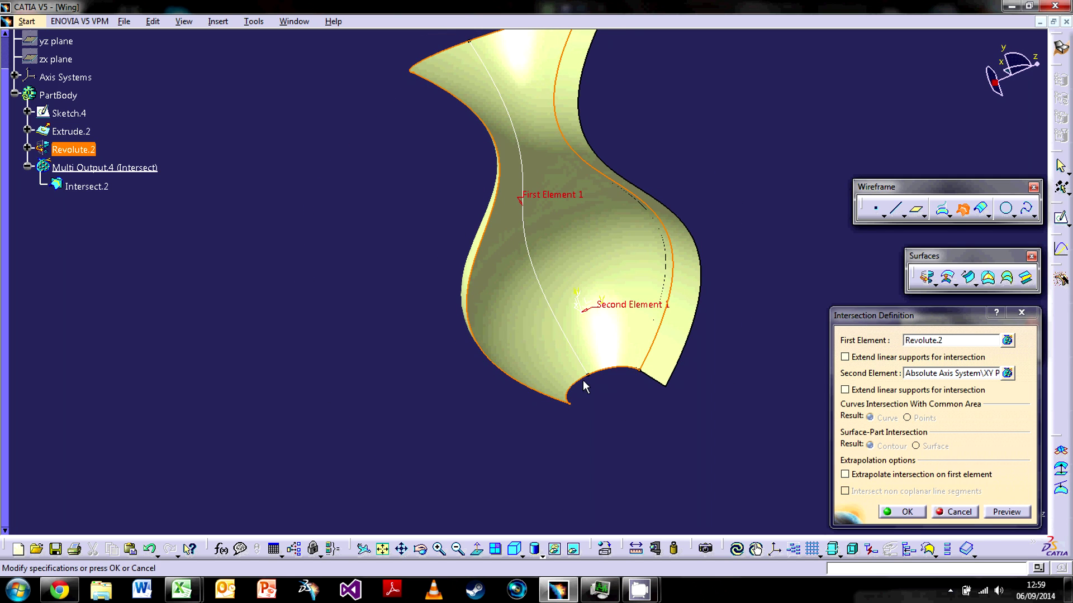
middle_click_drag(548, 290, 656, 285)
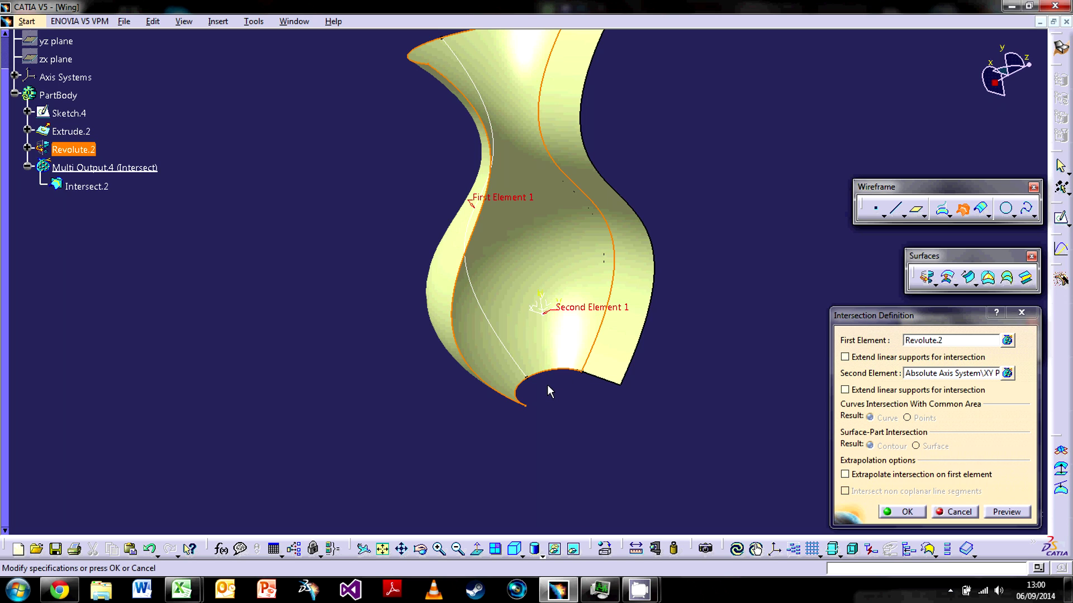
middle_click_drag(642, 363, 679, 212)
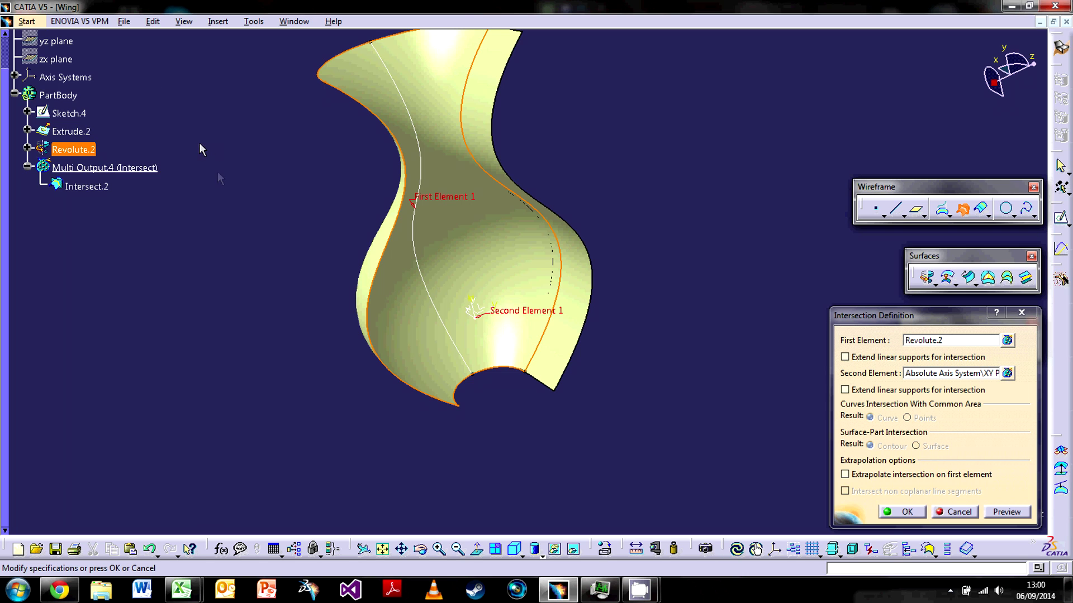
left_click(900, 512)
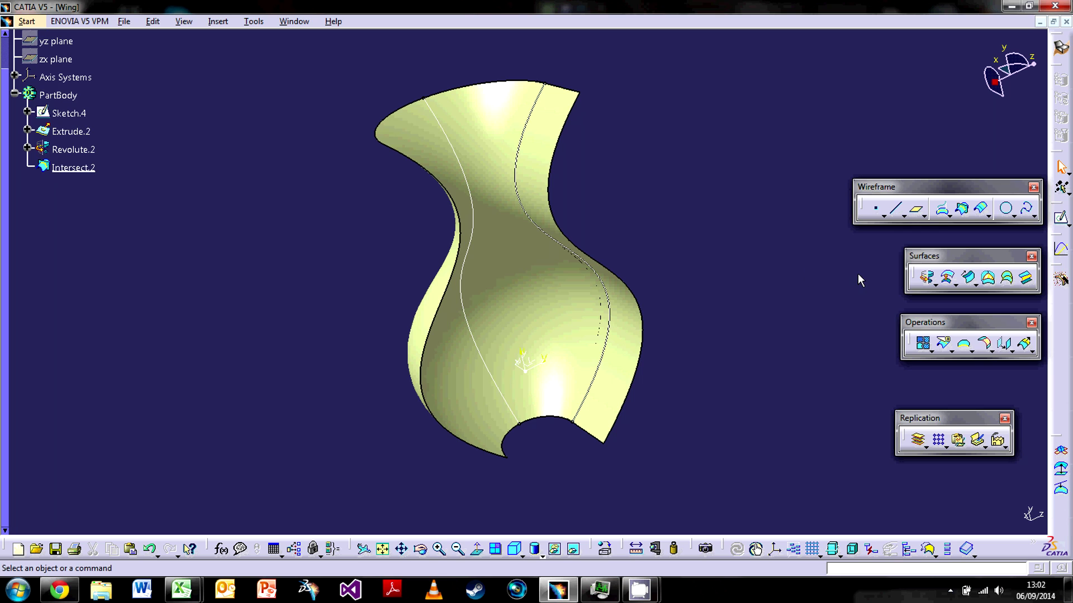
- Try to offset the revolved surface by 94 mm
left_click(949, 278)
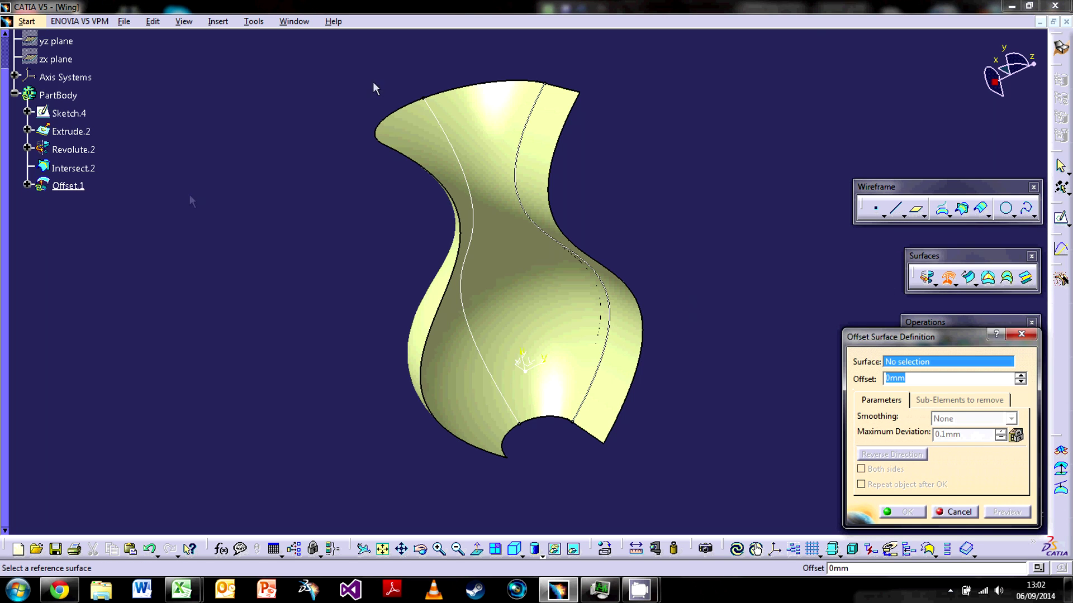
left_click(461, 387)
middle_click_drag(461, 386, 568, 304)
left_click_drag(410, 237, 274, 243)
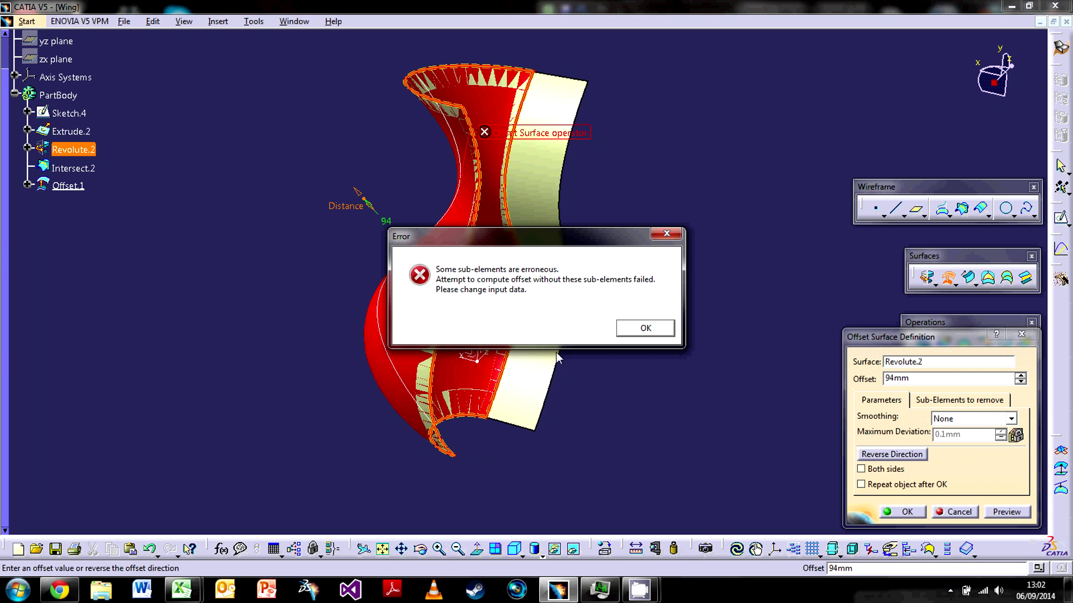
left_click(649, 328)
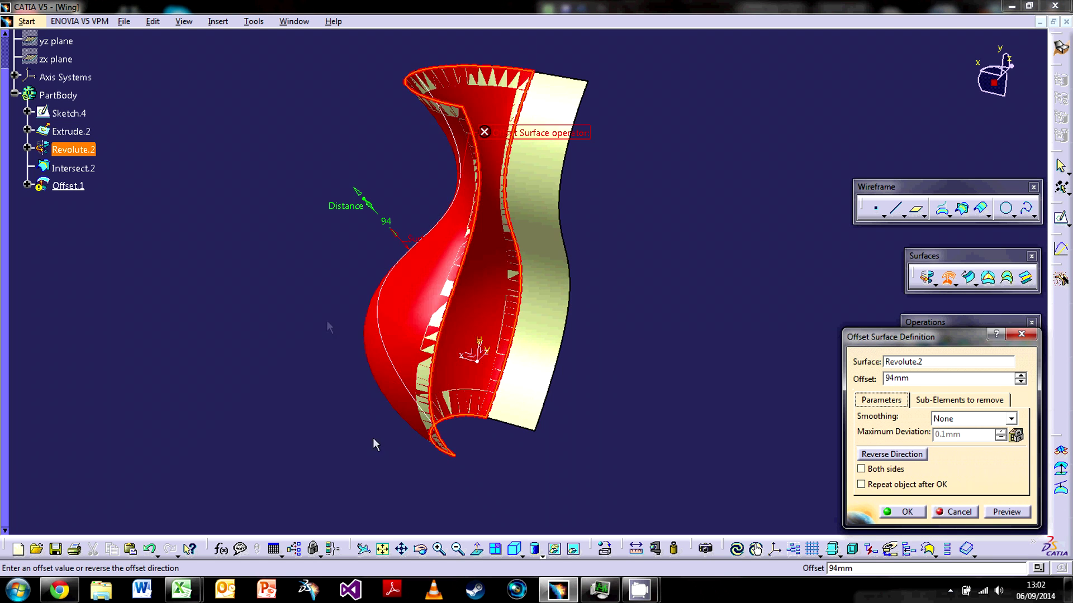
left_click(954, 512)
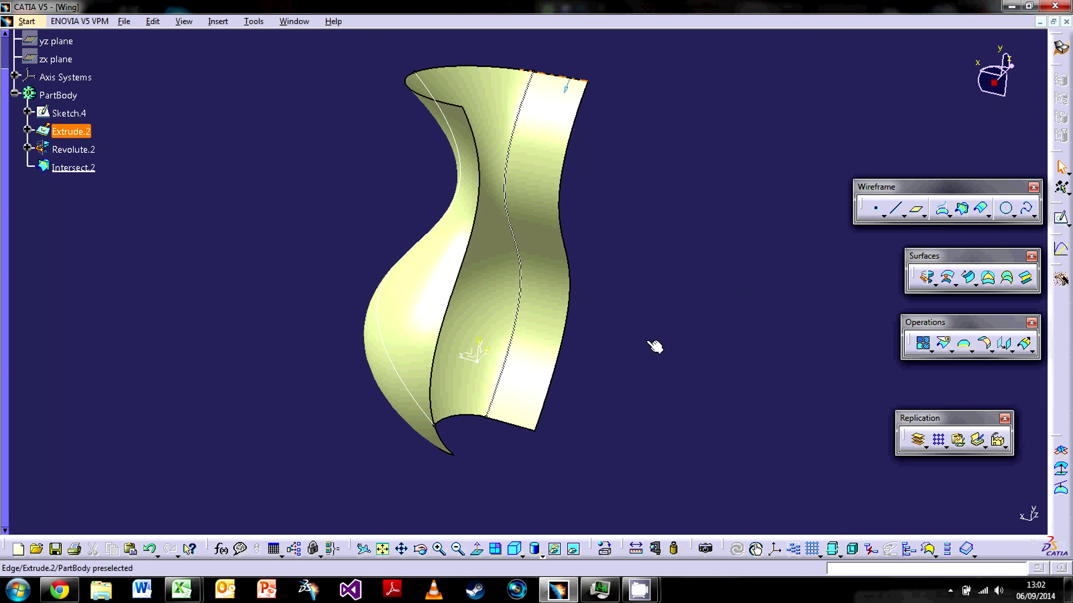
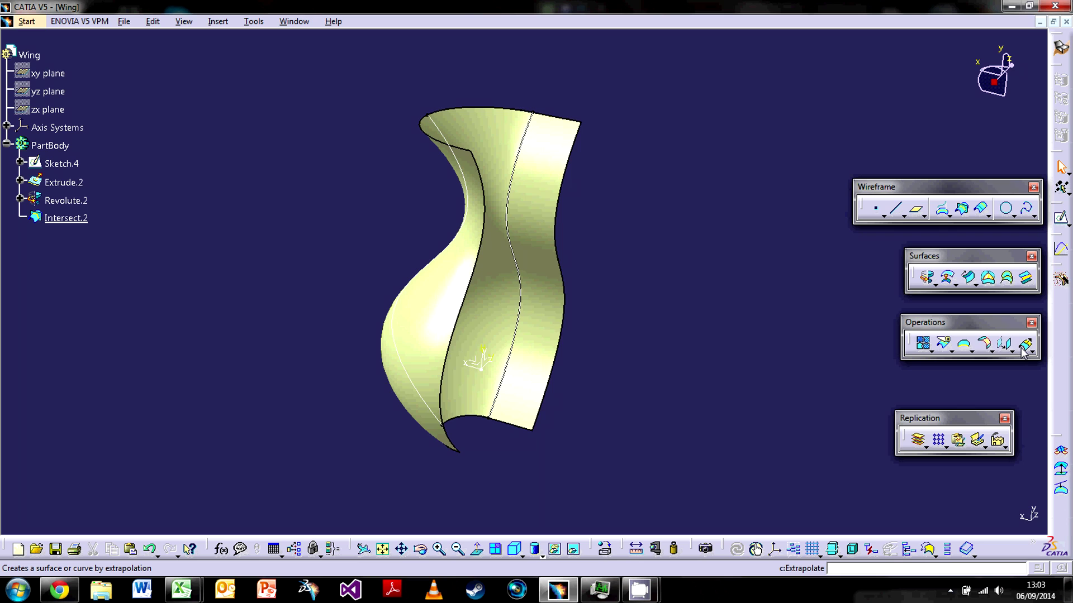
- Preview a tangent extrapolation of the revolved surface by 100 mm from its upper curved edge
left_click(1026, 347)
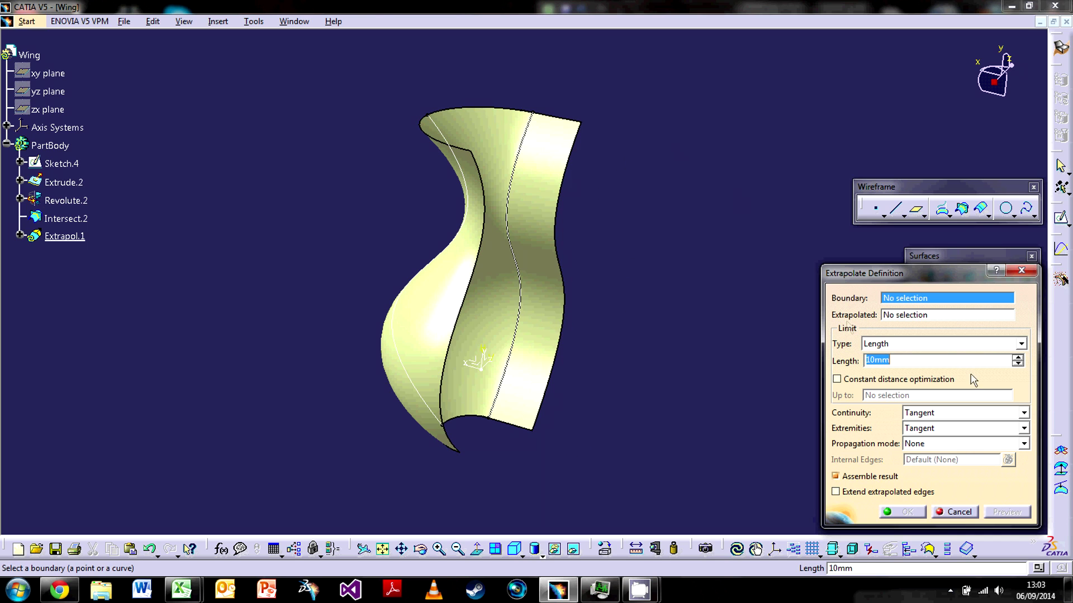
left_click(441, 141)
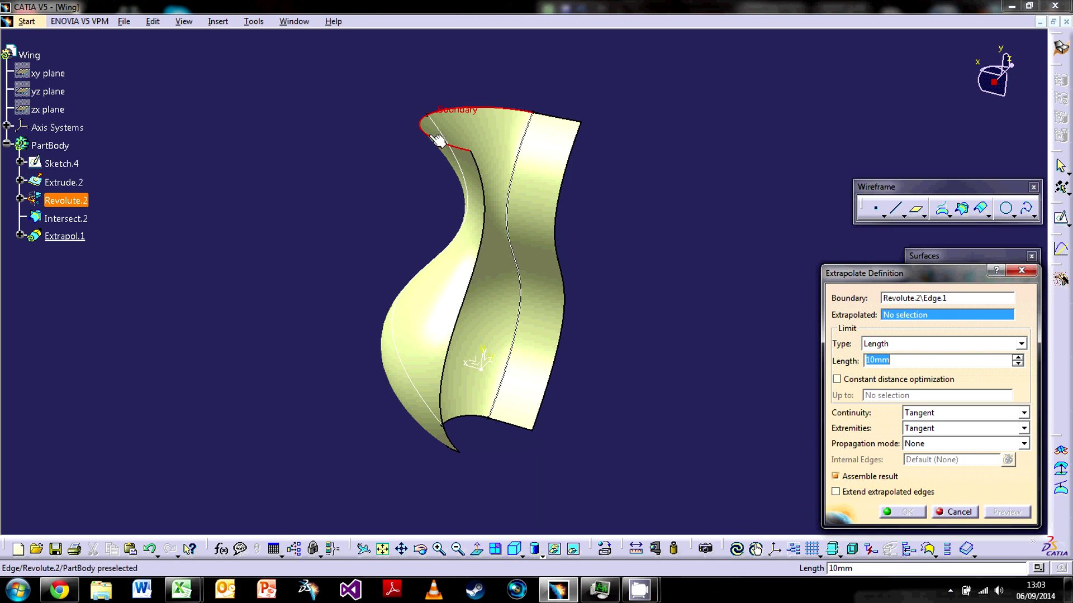
left_click(448, 305)
middle_click_drag(400, 209, 553, 206)
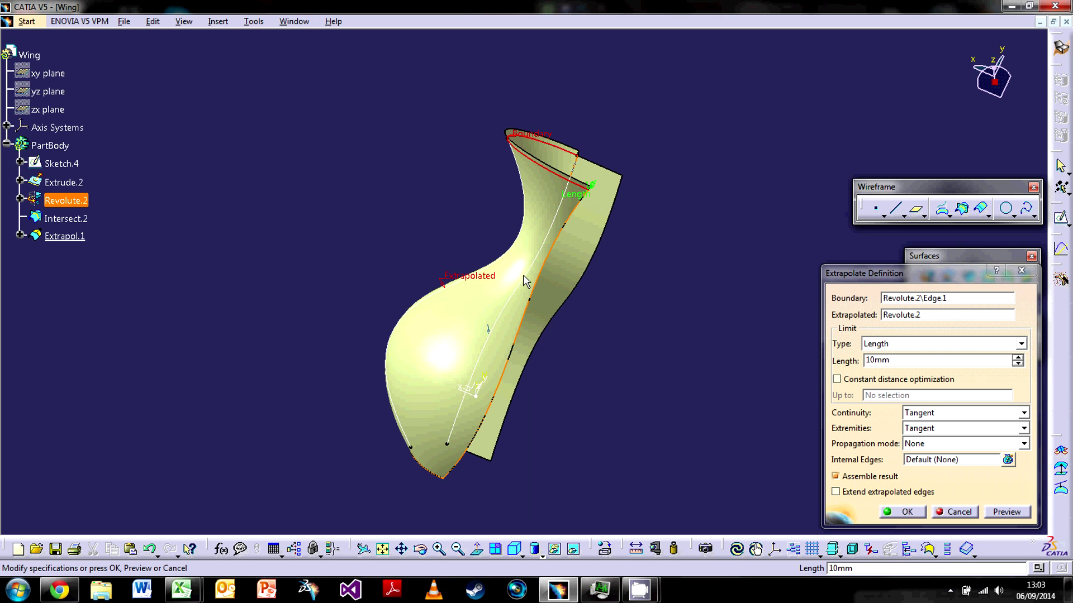
middle_click_drag(657, 217, 651, 314)
left_click_drag(889, 361, 818, 358)
type("100")
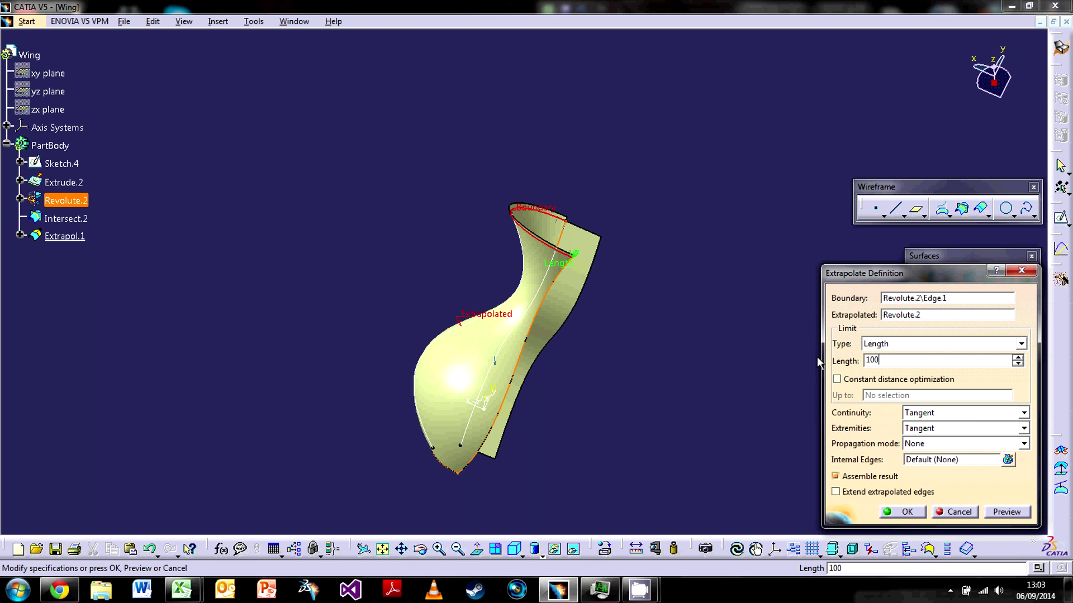
left_click(1005, 513)
middle_click_drag(533, 237, 524, 223)
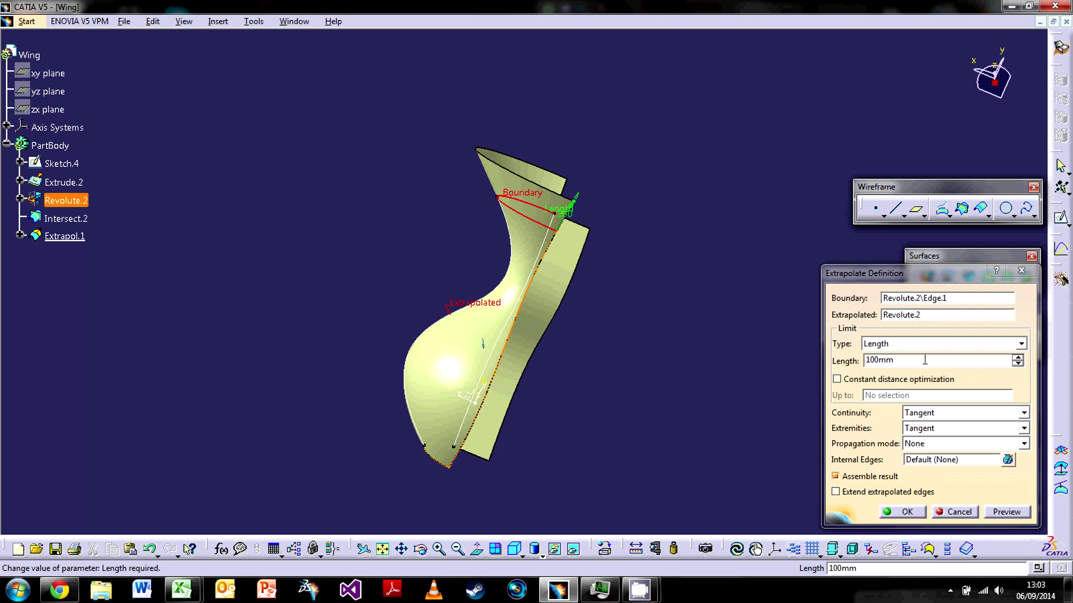
- Try a 500 mm extrapolation length on the revolved surface, examine the preview, and cancel the operation
left_click_drag(925, 359, 842, 358)
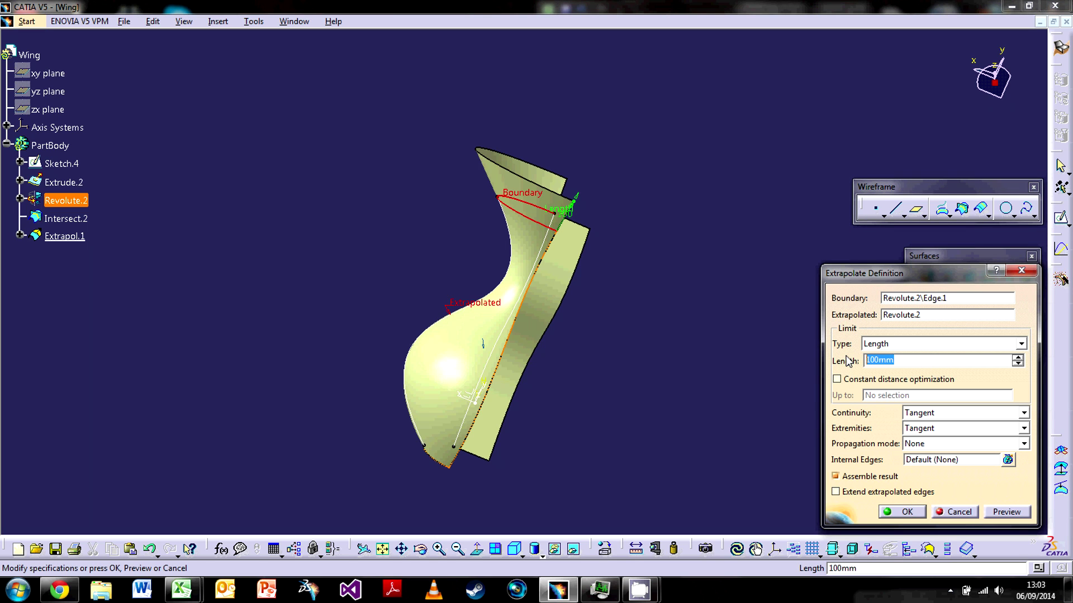
type("500")
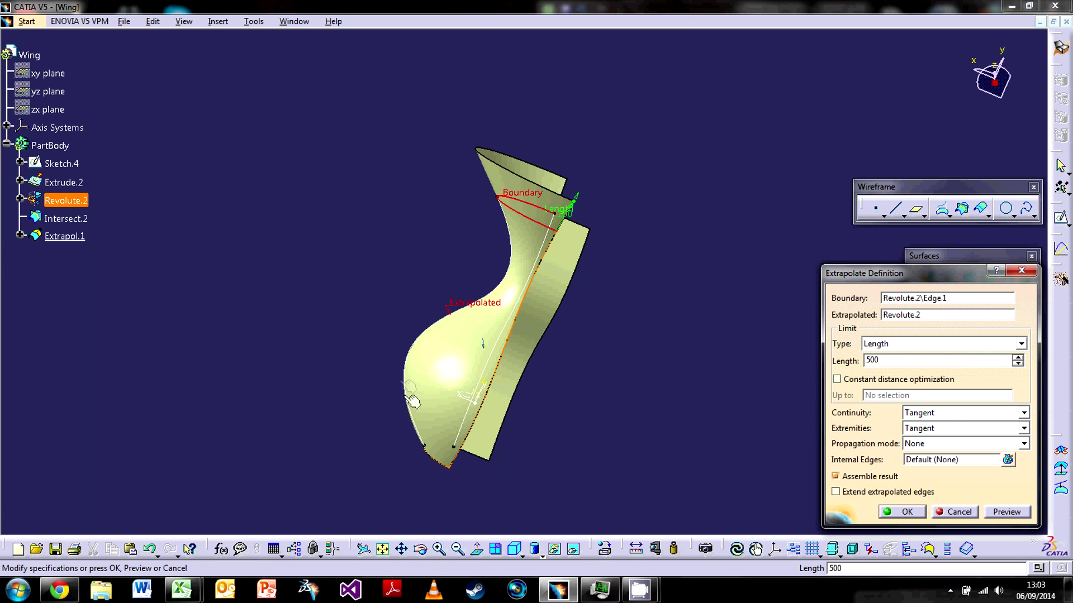
key("Return")
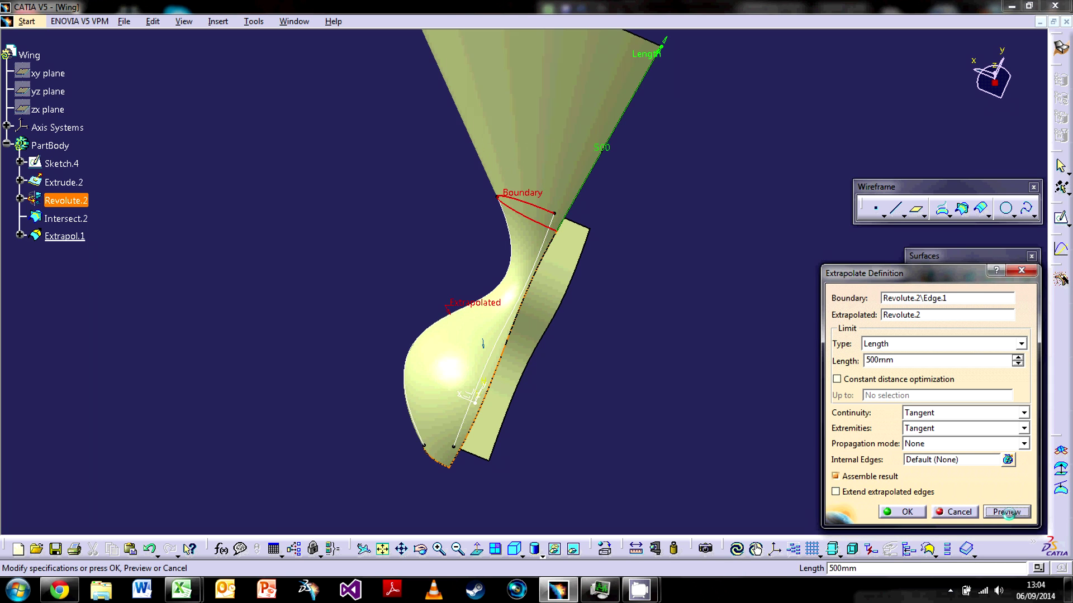
middle_click_drag(488, 177, 500, 247)
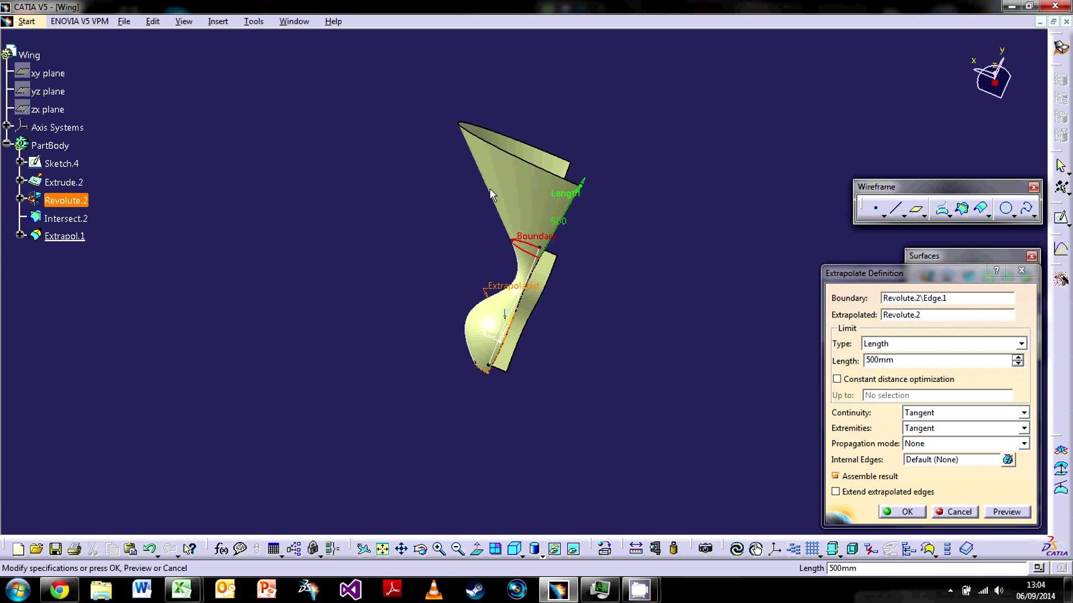
middle_click_drag(488, 271, 537, 297)
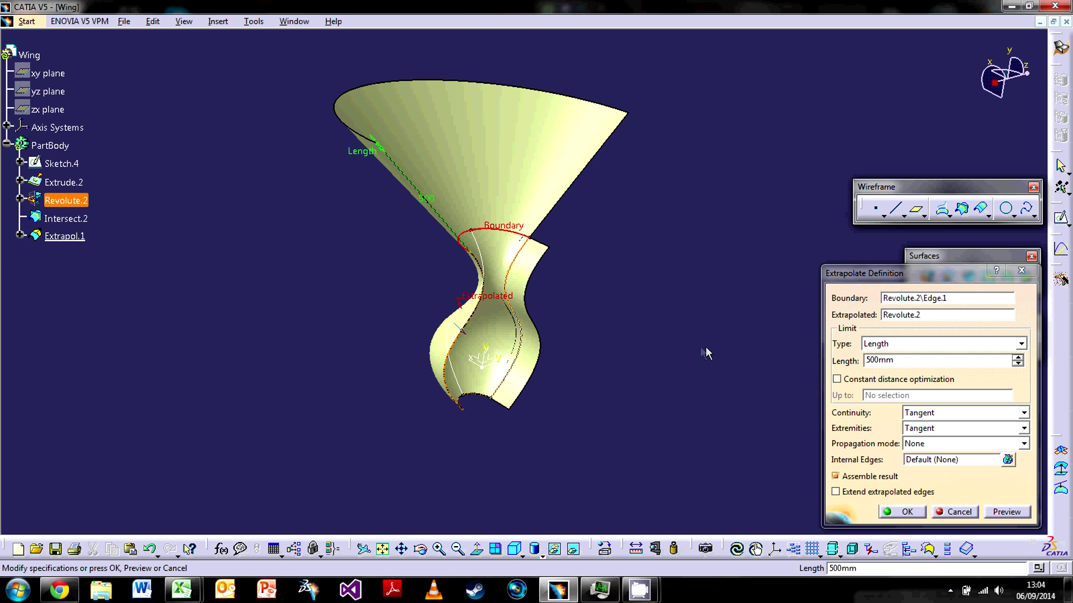
left_click(953, 512)
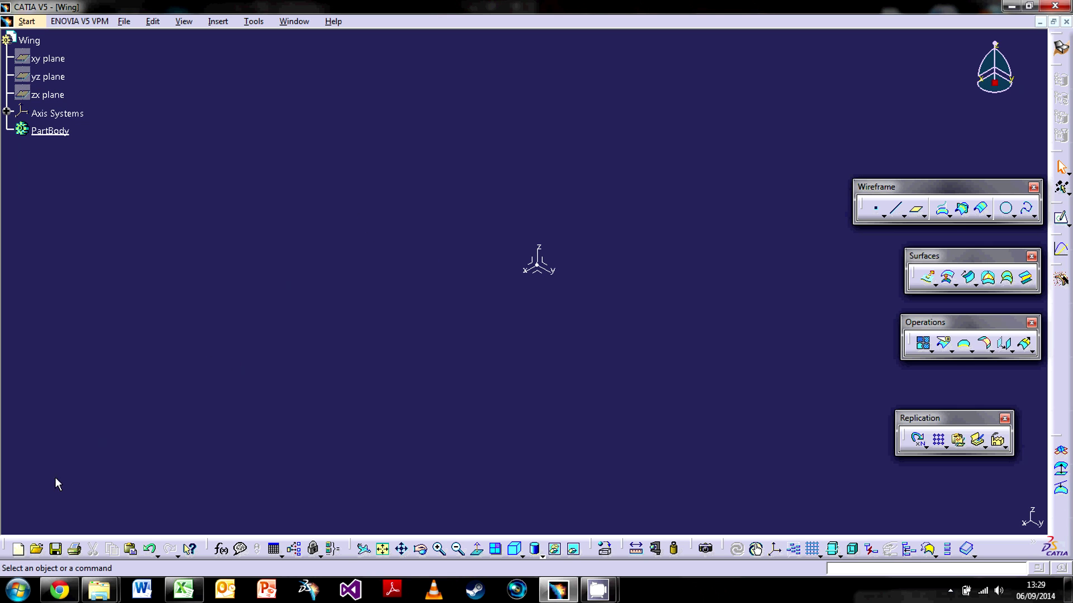
- Switch to Chrome and review the NACA 4412 airfoil page and the guide on creating elements from an external file
left_click(60, 590)
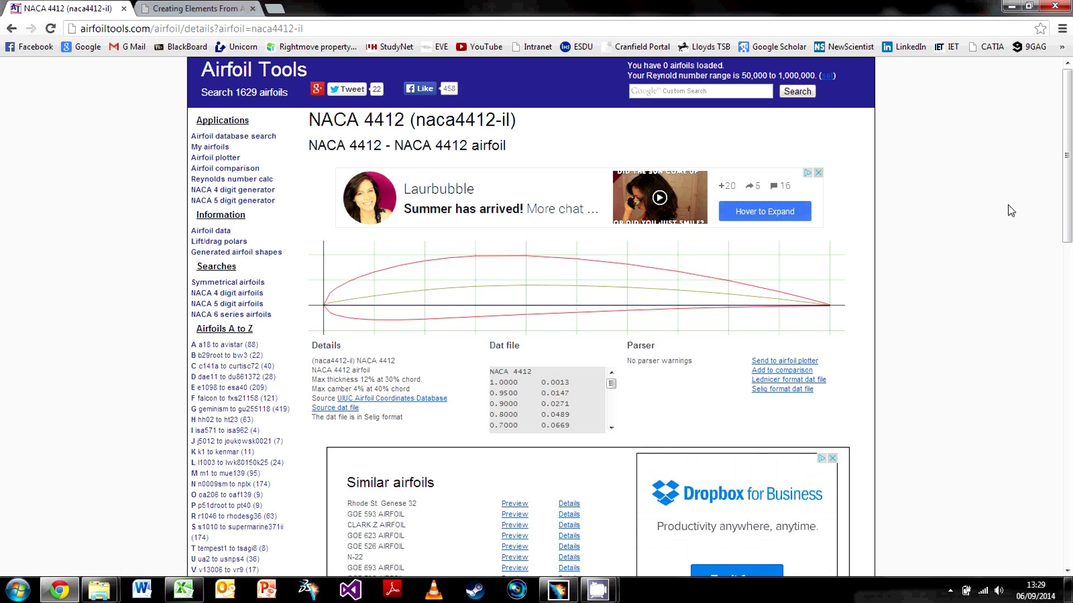
left_click_drag(1059, 177, 1035, 109)
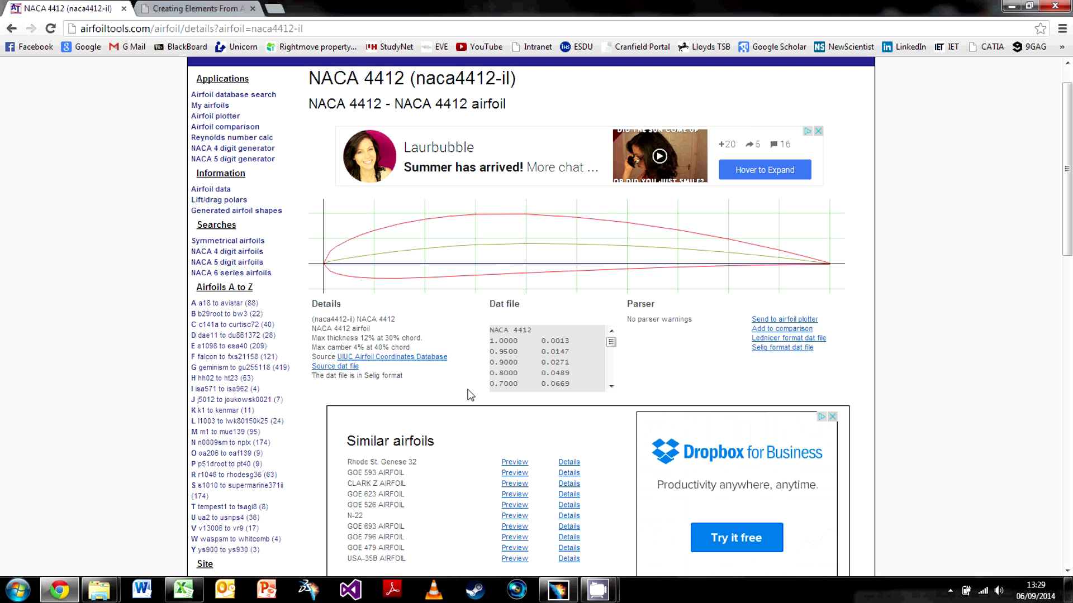
left_click(179, 8)
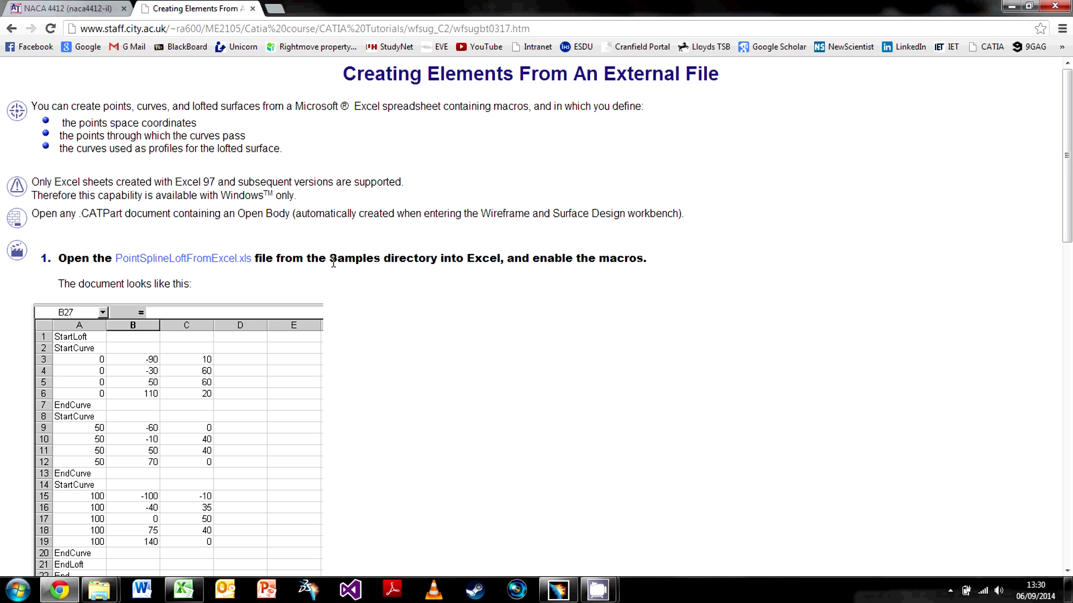
scroll(359, 362, "down", 8)
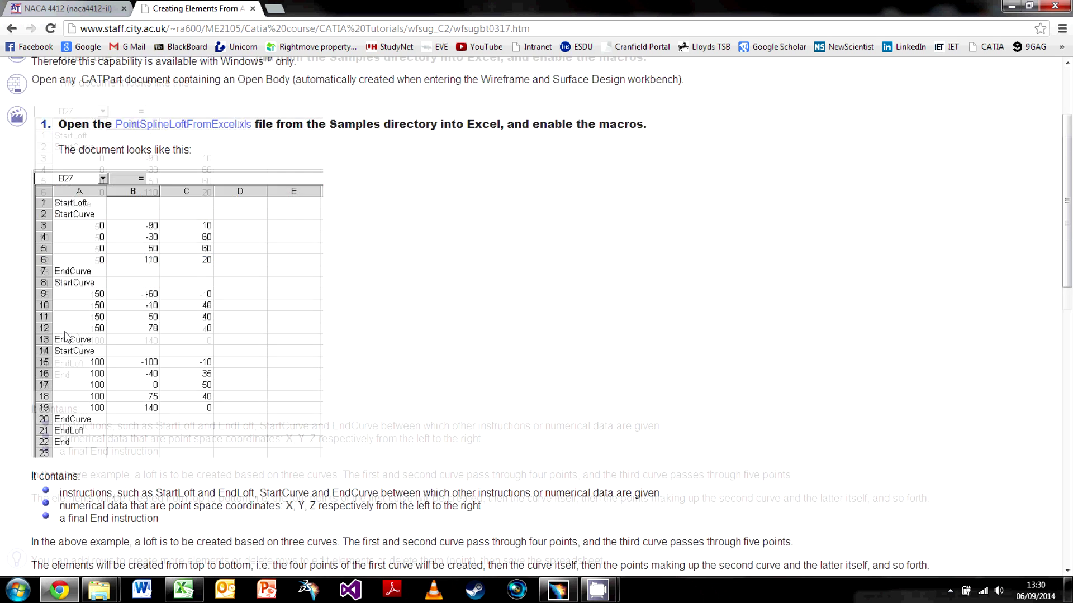
scroll(302, 355, "down", 9)
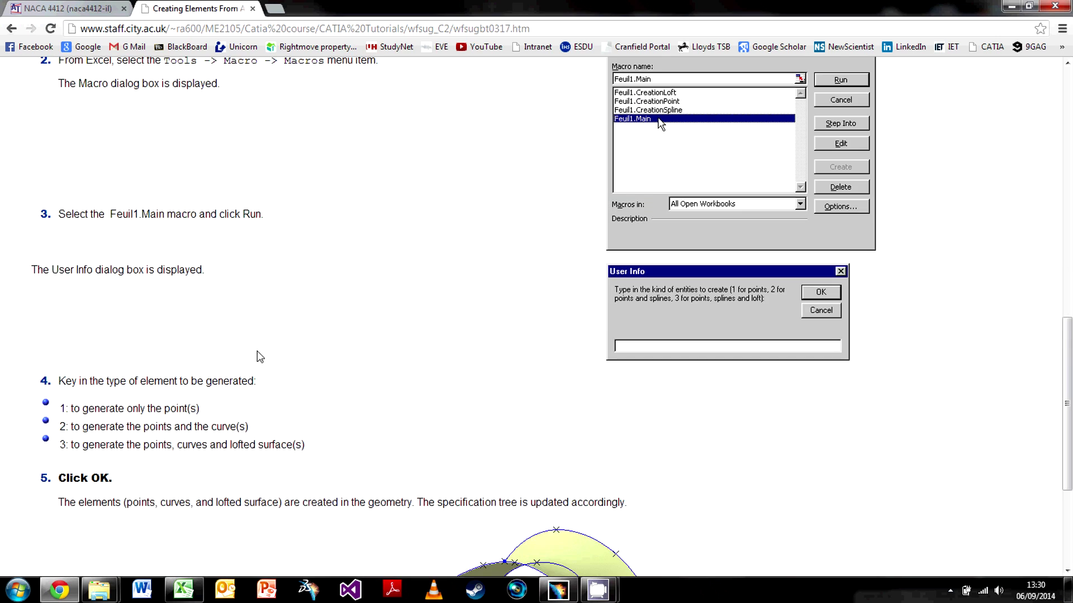
scroll(450, 421, "up", 7)
scroll(301, 413, "up", 11)
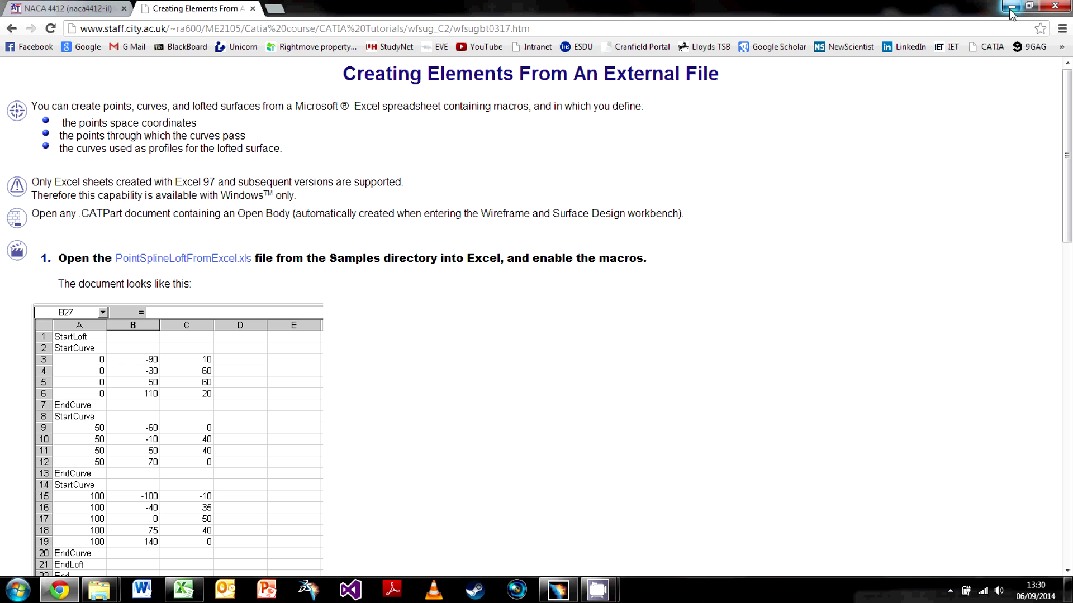
- Switch to the Geometry Exporter workbook in Excel and examine the normalised airfoil coordinates and the scaled point coordinates
left_click(183, 589)
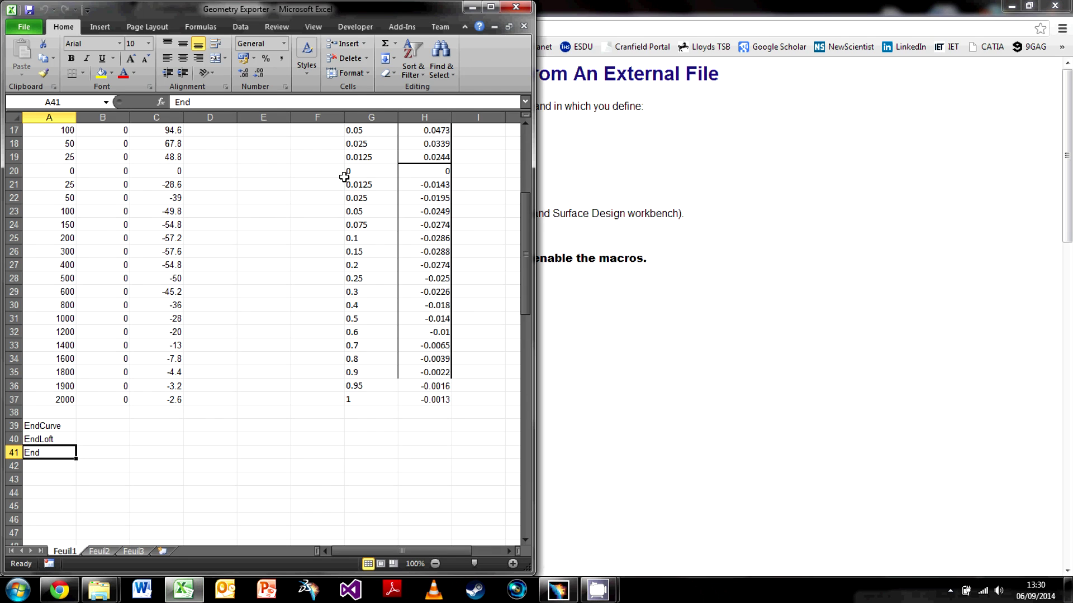
left_click(490, 7)
left_click(442, 380)
scroll(401, 433, "up", 5)
scroll(401, 433, "up", 1)
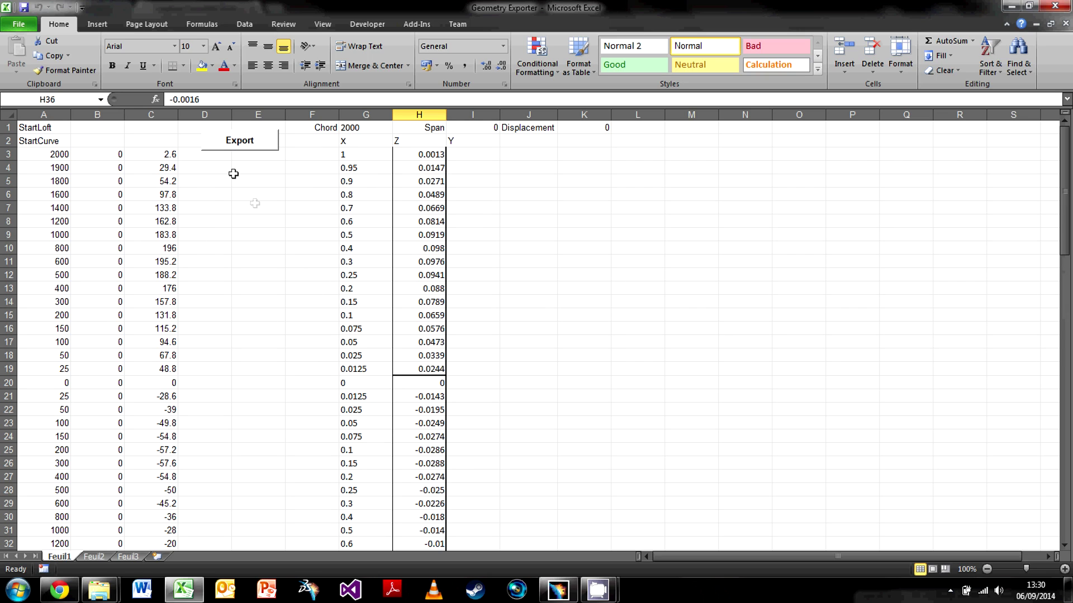
left_click(353, 154)
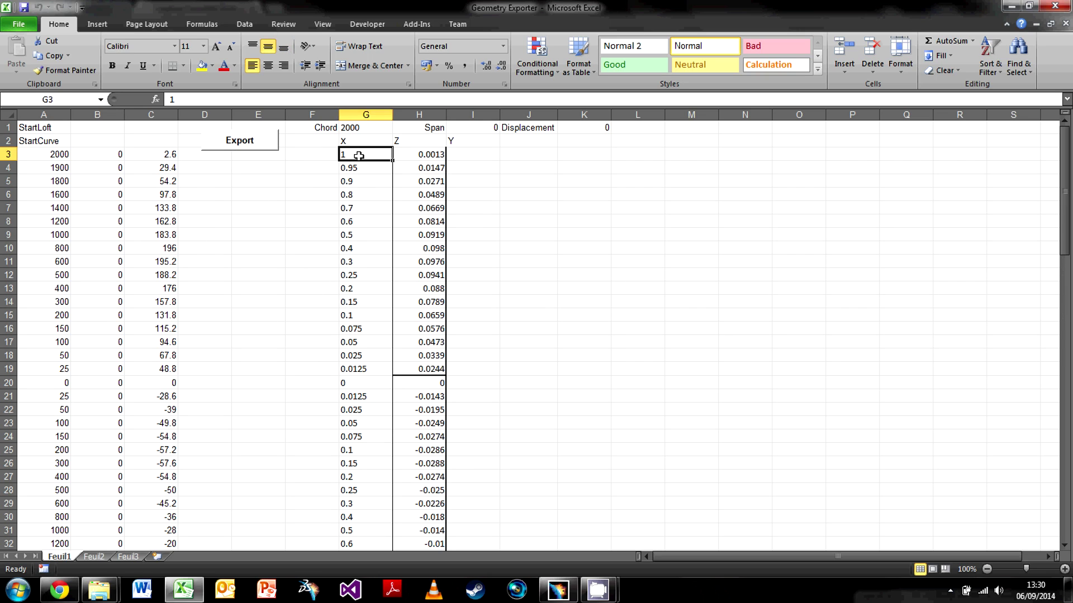
left_click_drag(359, 156, 414, 200)
left_click(427, 235)
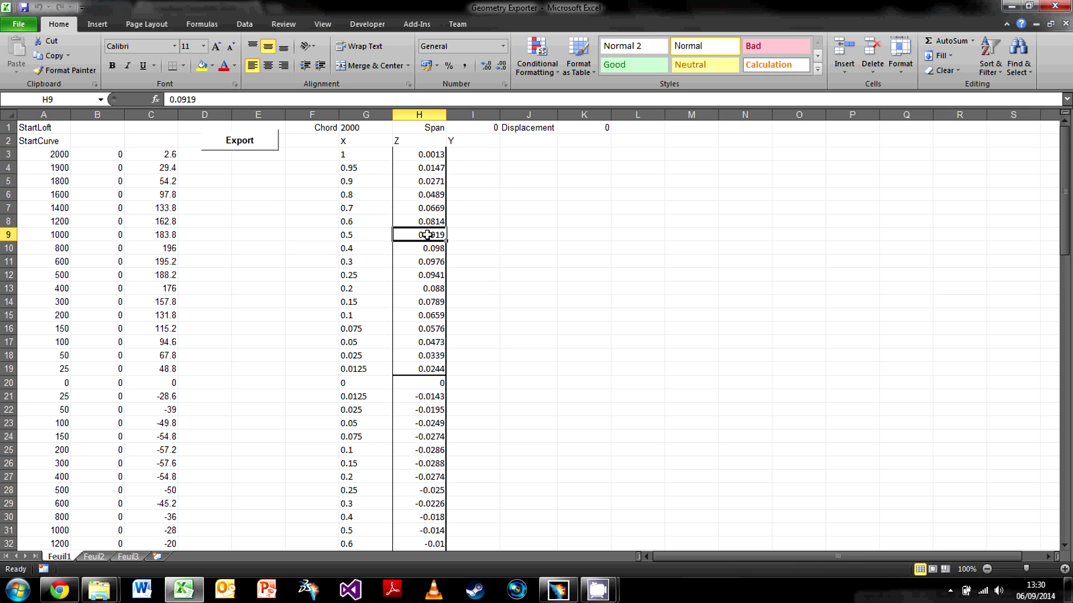
left_click_drag(34, 157, 164, 458)
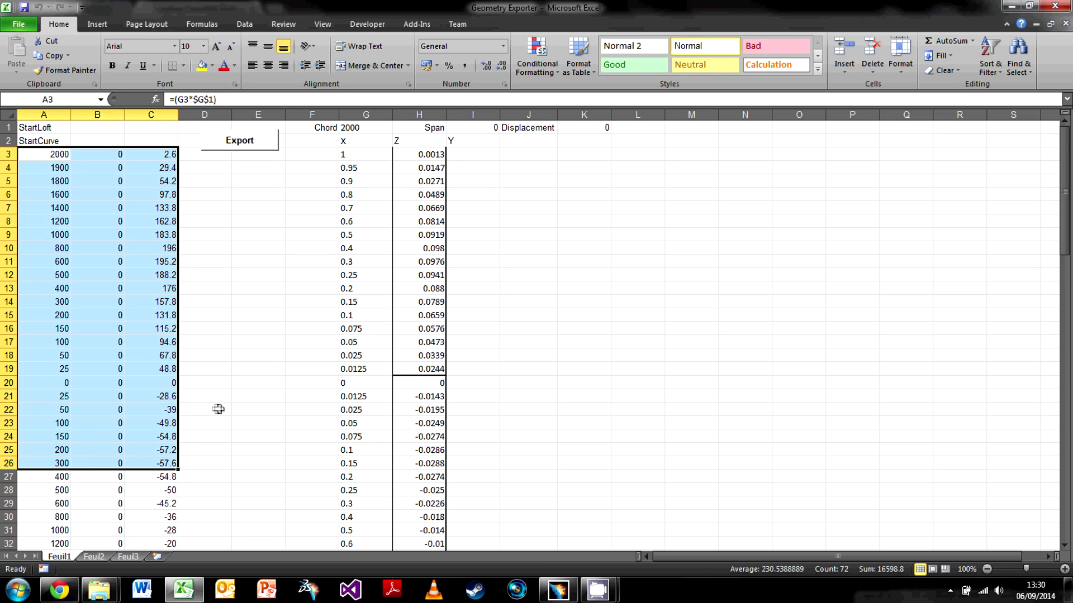
- Examine the formulas in A3, B3 and C3 that calculate the first airfoil point's coordinates
left_click(354, 153)
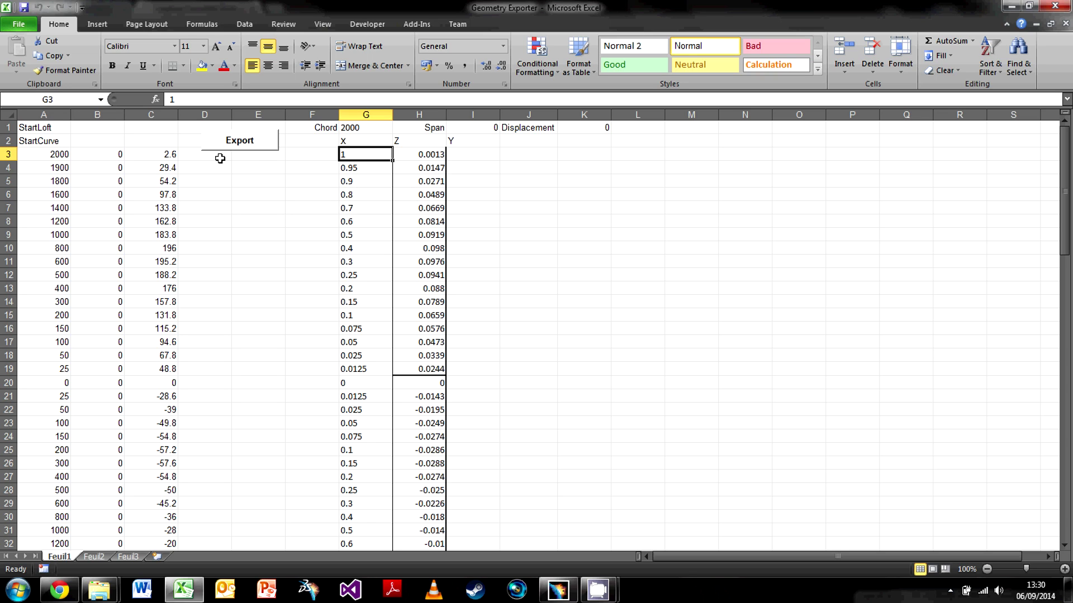
left_click(50, 157)
left_click(90, 155)
left_click(159, 157)
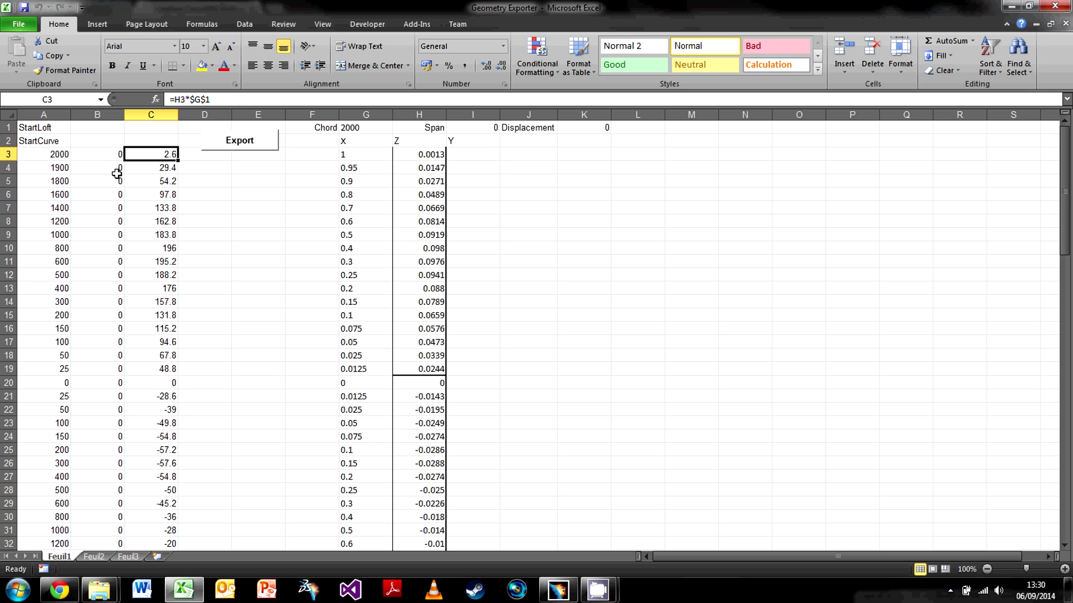
mouse_move(99, 153)
left_mouse_down()
mouse_move(98, 223)
mouse_move(98, 155)
left_mouse_up()
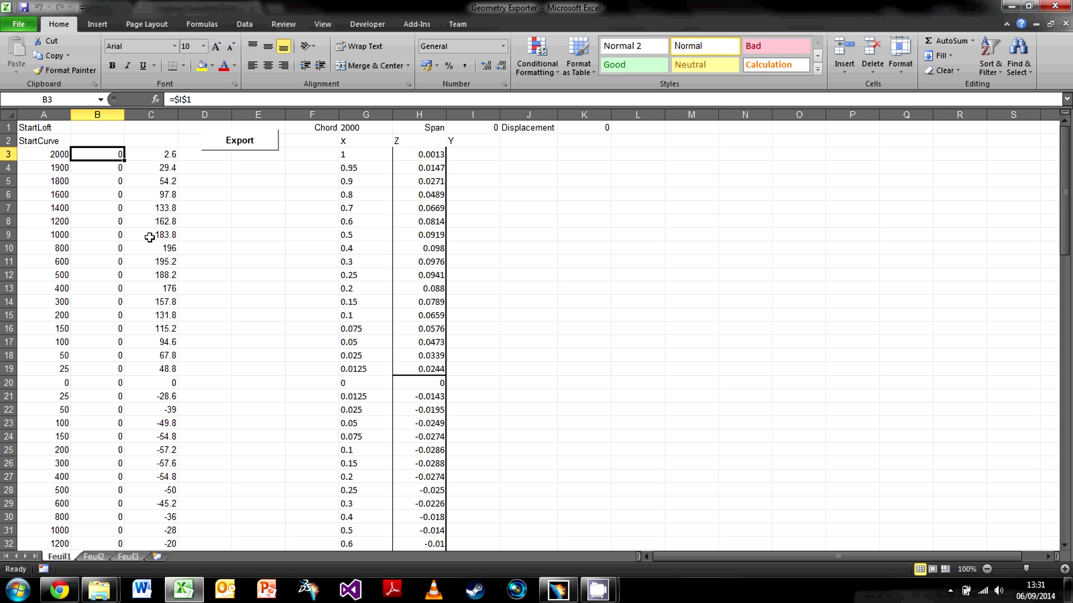
left_click(247, 248)
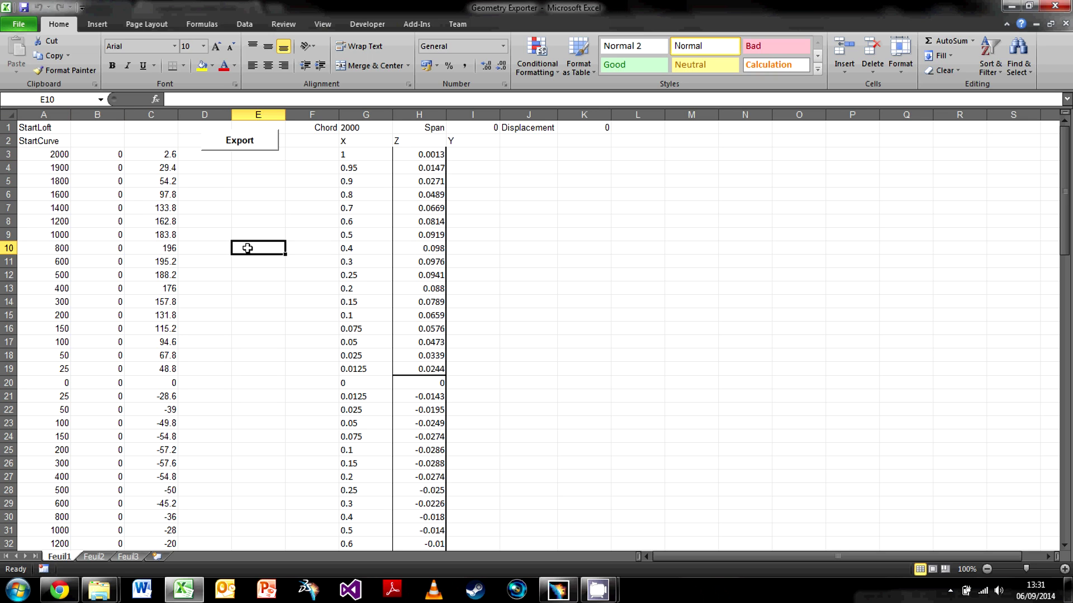
- Place Excel and CATIA side by side, export the airfoil coordinates as points only with option 1, and inspect them in the maximised Wing part
left_click(239, 143)
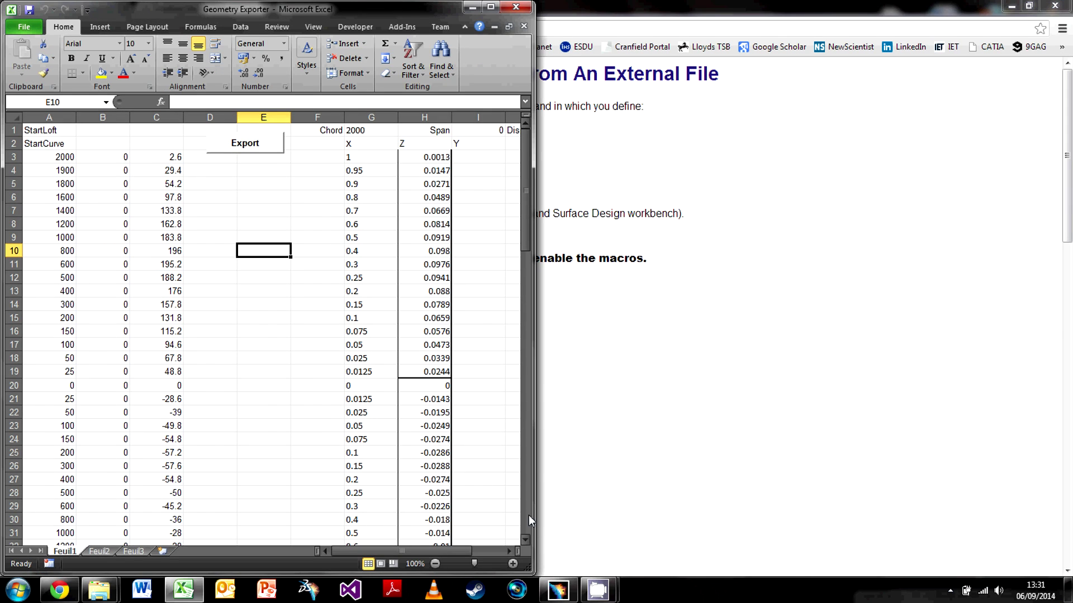
left_click(557, 589)
key("super+Right")
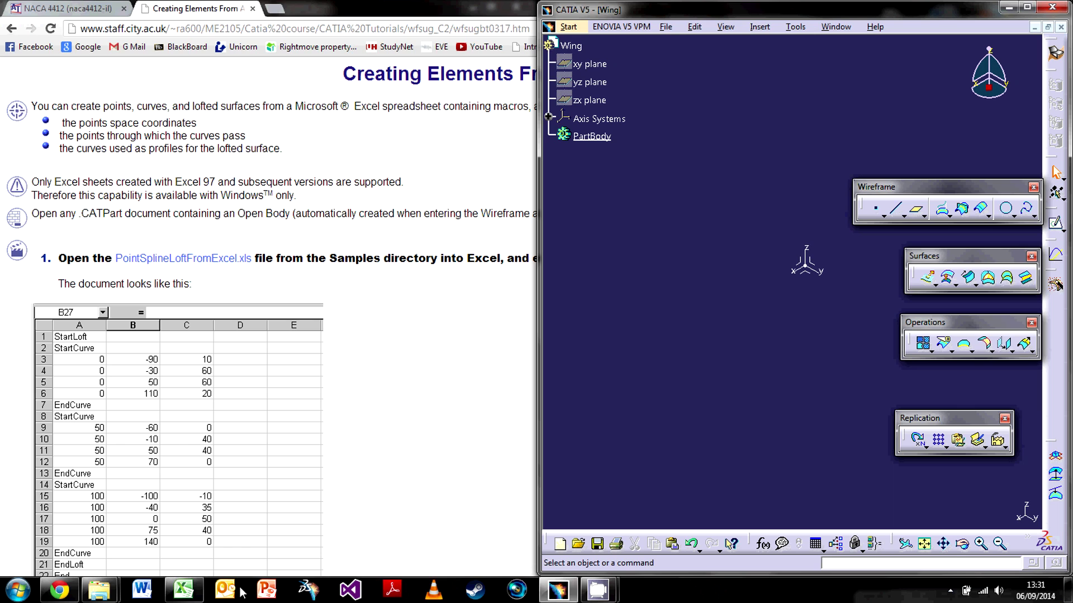
left_click(183, 589)
left_click(250, 144)
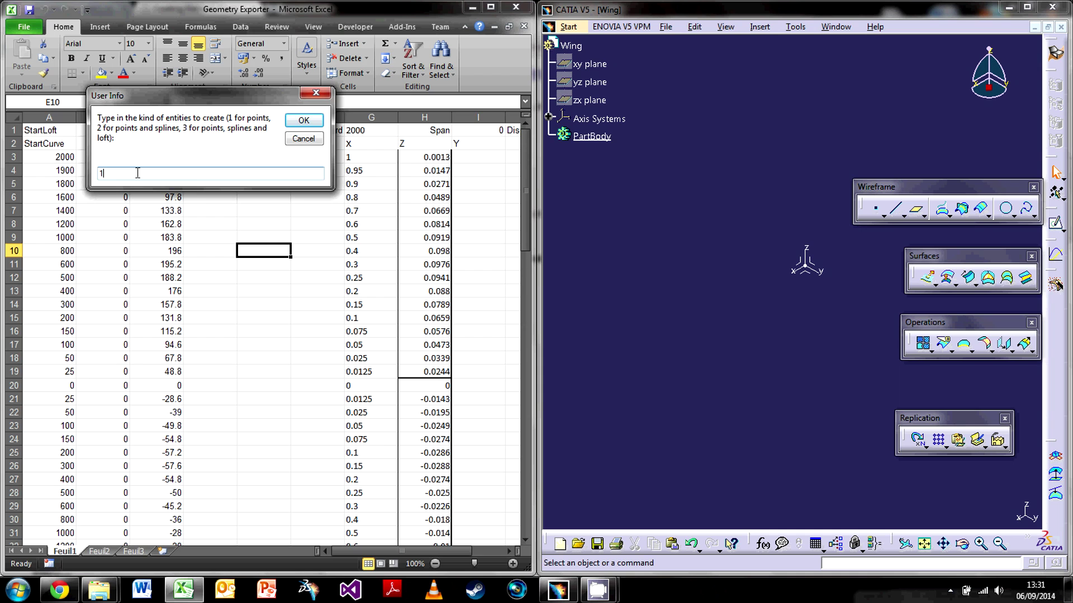
left_click(303, 121)
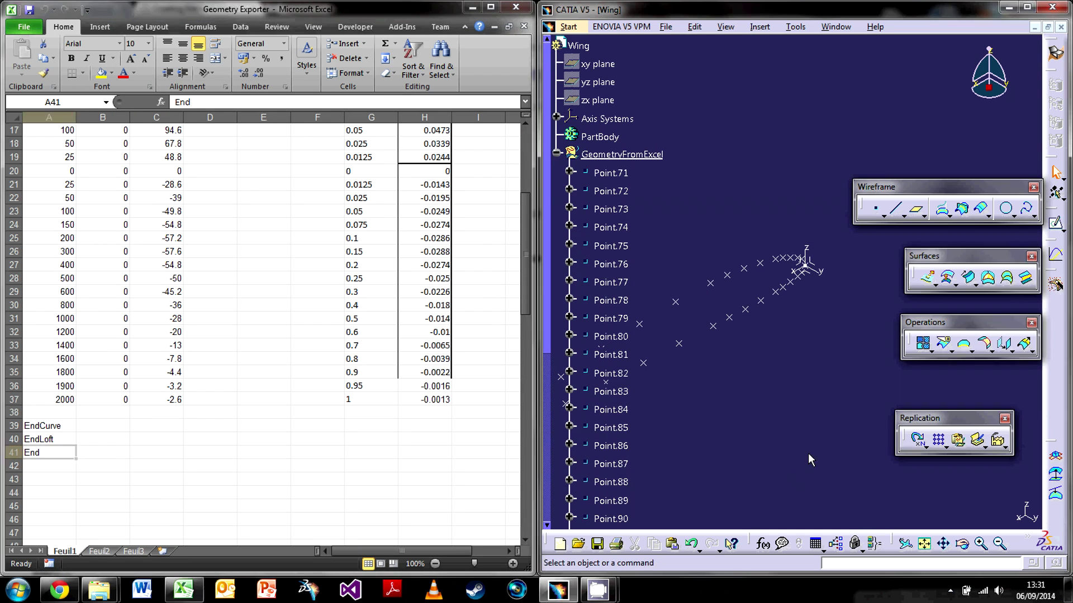
left_click(1027, 6)
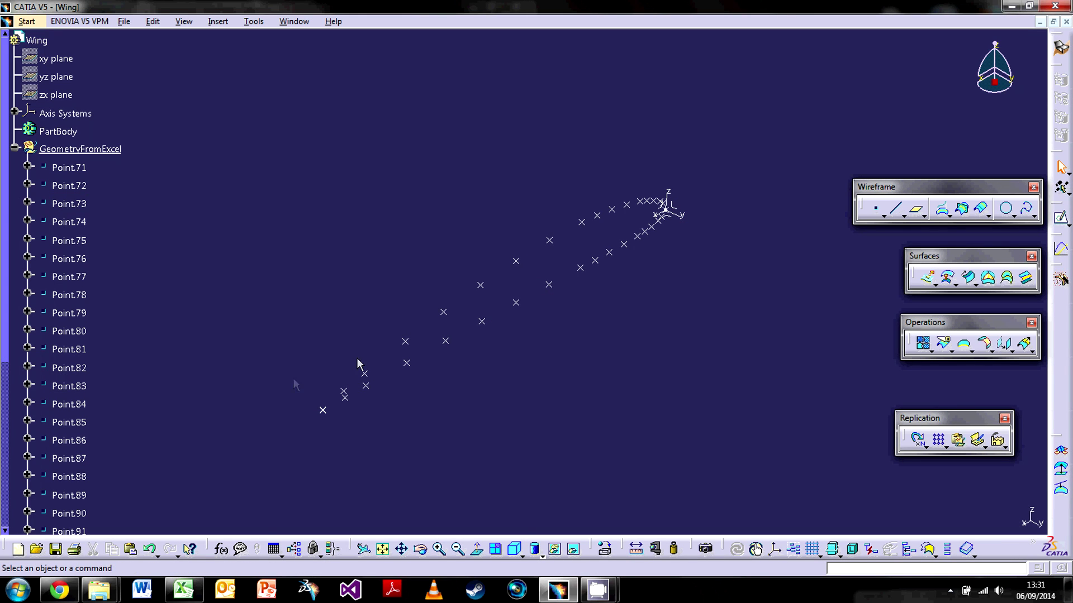
middle_click_drag(476, 224, 454, 314)
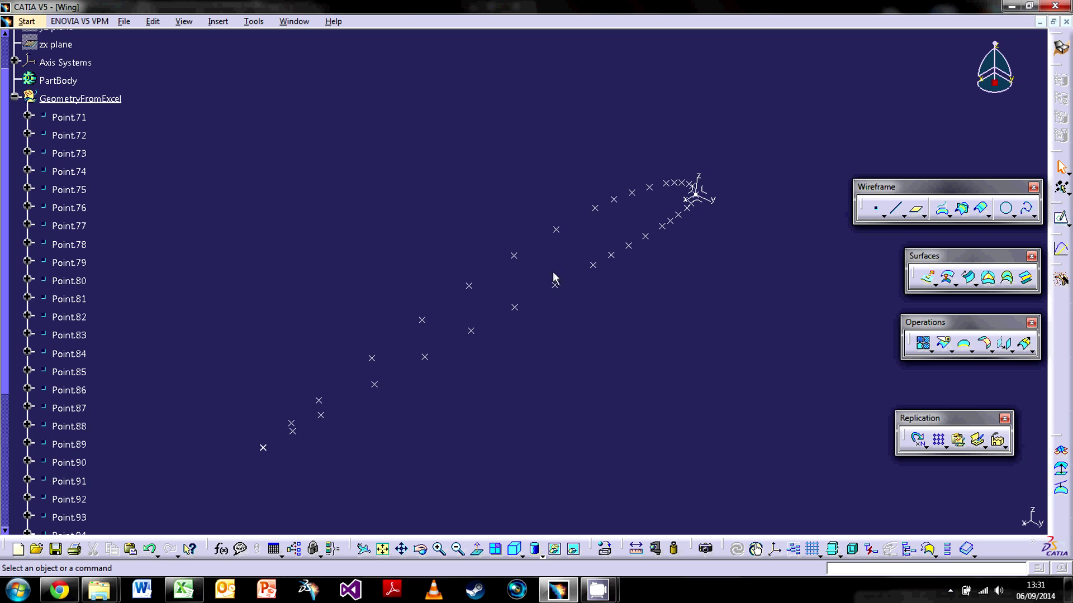
middle_click_drag(553, 277, 555, 291)
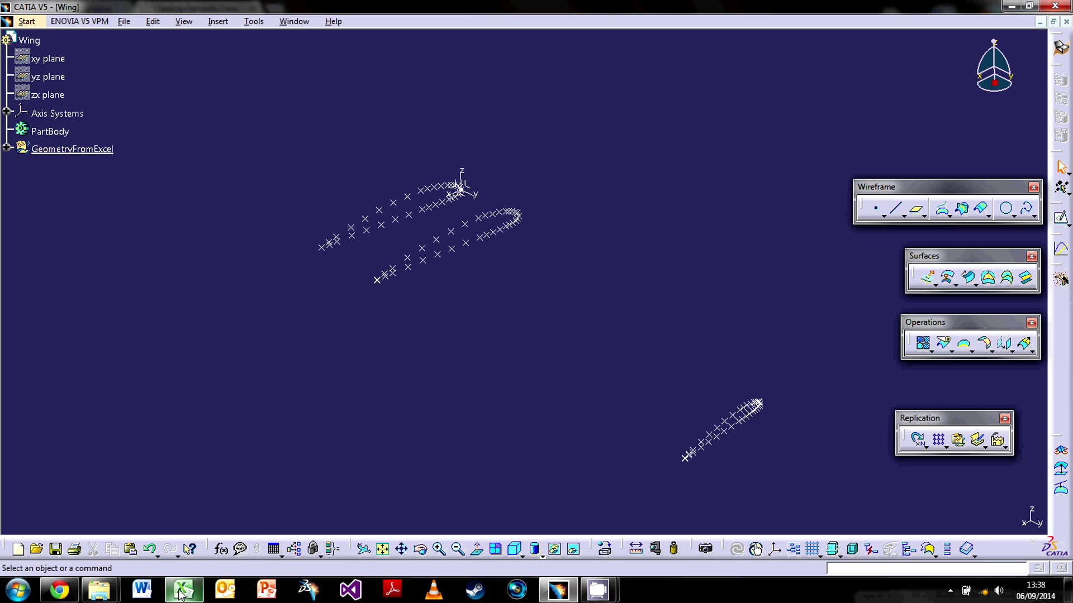
- Return to the Geometry Exporter workbook in Excel and compare how C3, B3 and A3 use the chord, span and displacement values
mouse_move(184, 589)
left_click(309, 533)
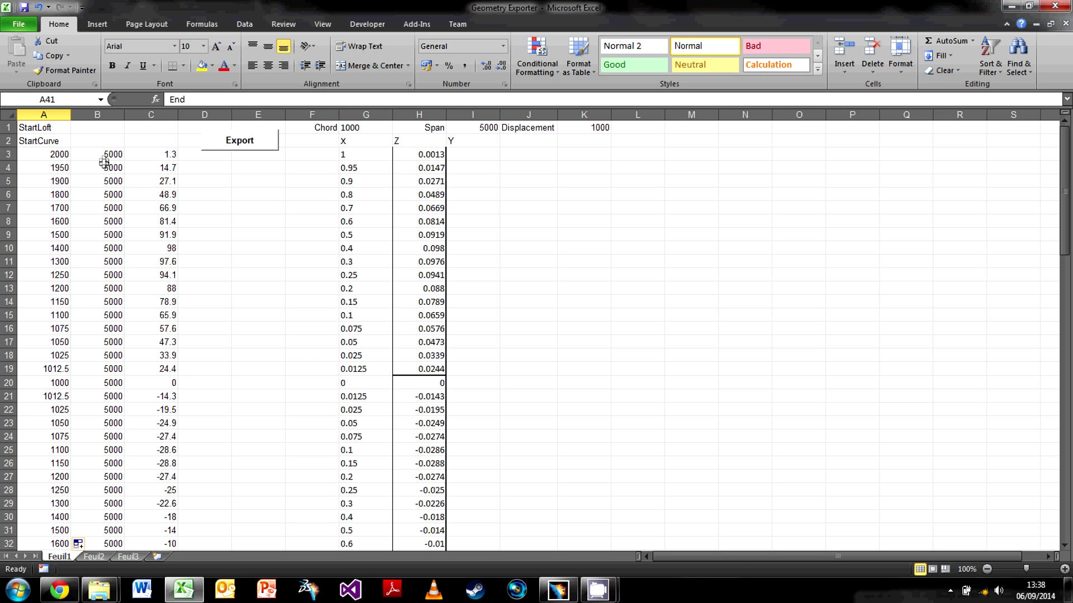
left_click(83, 156)
left_click(137, 155)
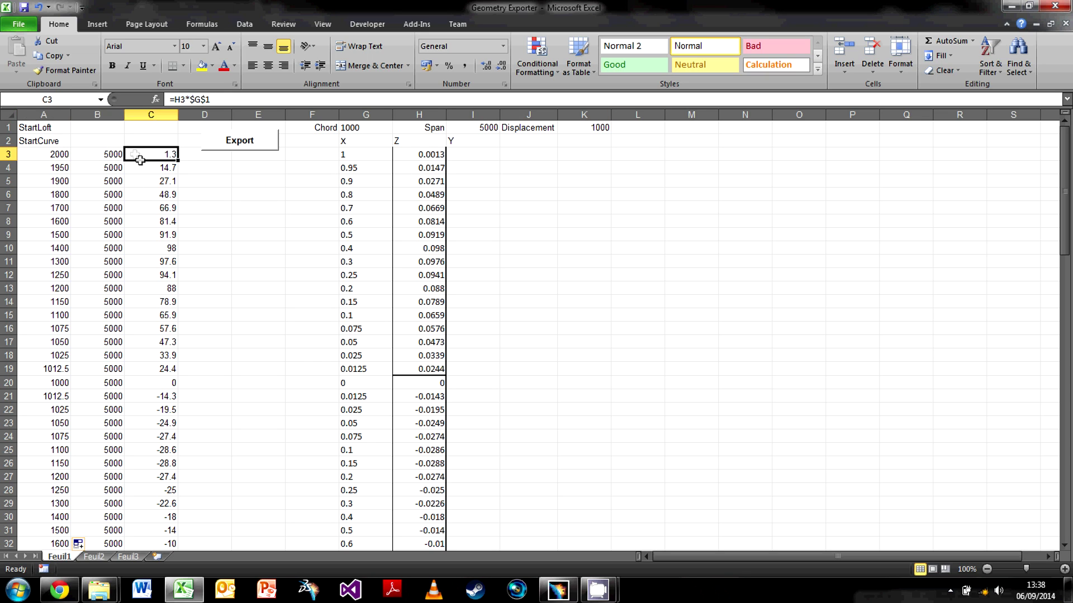
left_click(41, 156)
left_click(92, 154)
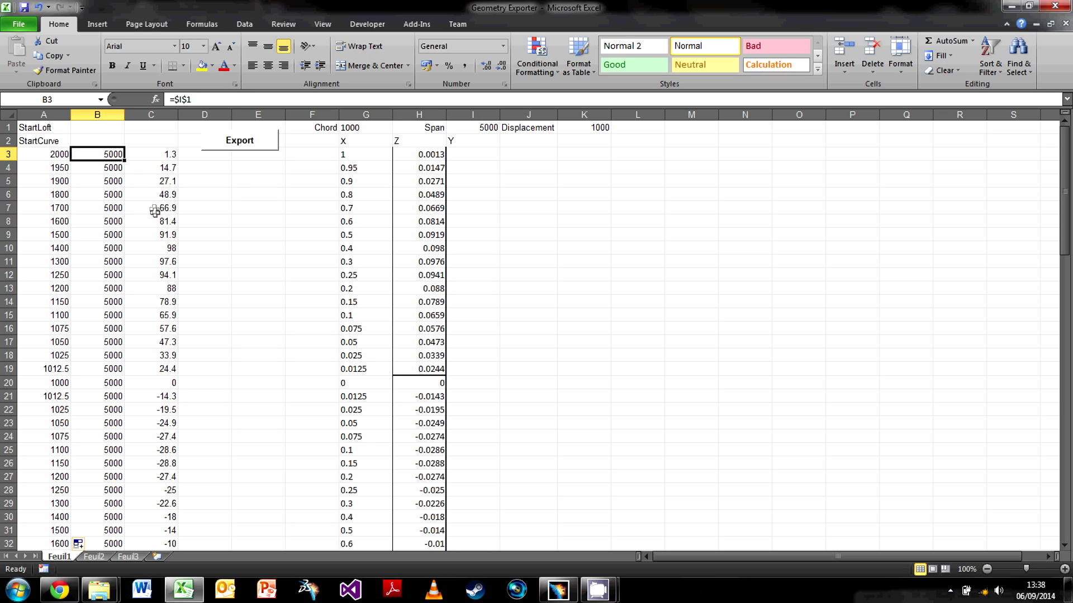
left_click(62, 160)
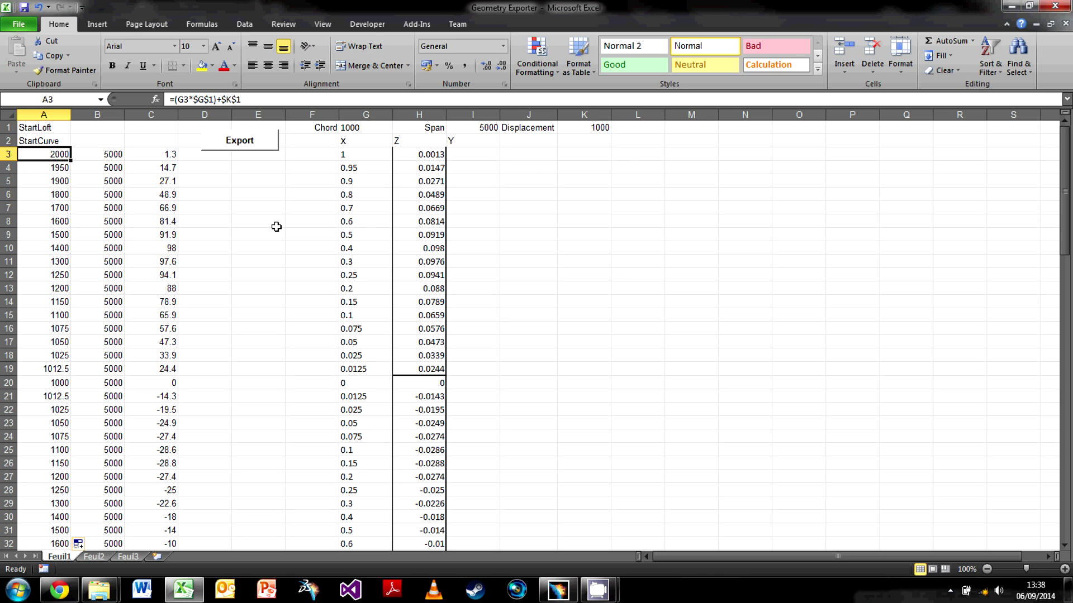
- Switch back to CATIA and start a spline through the root airfoil's upper points, running from the trailing edge towards the leading edge
left_click(1012, 6)
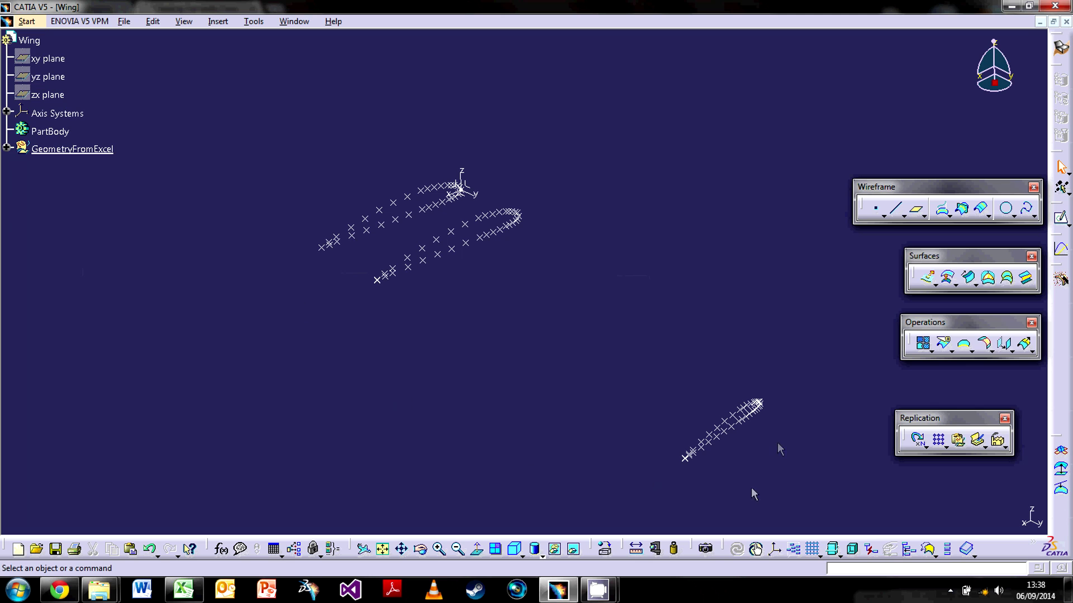
middle_click_drag(627, 463, 493, 324)
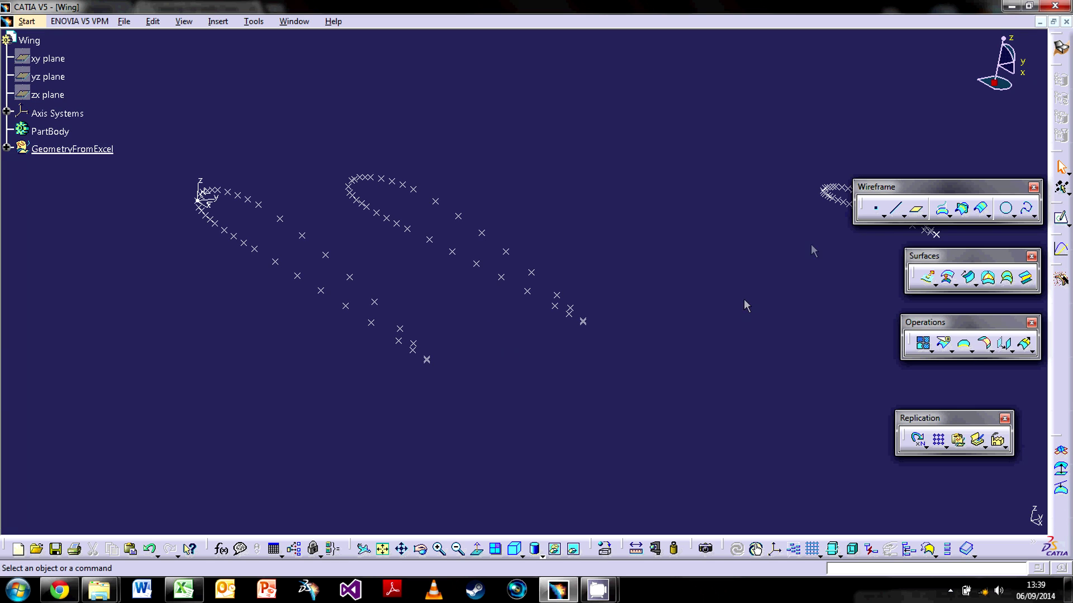
left_click(1026, 213)
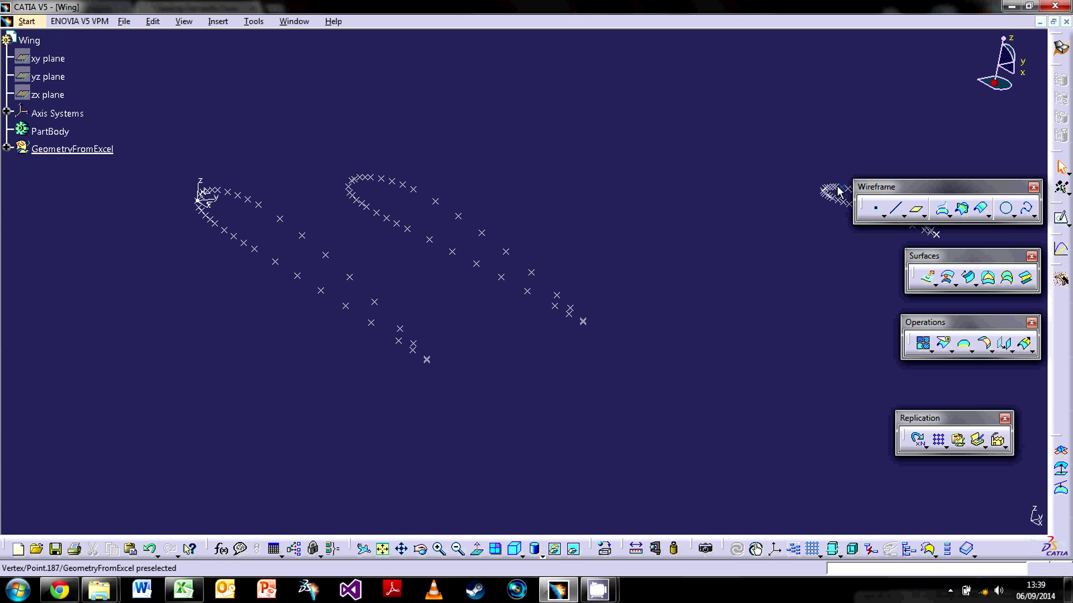
left_click(1029, 212)
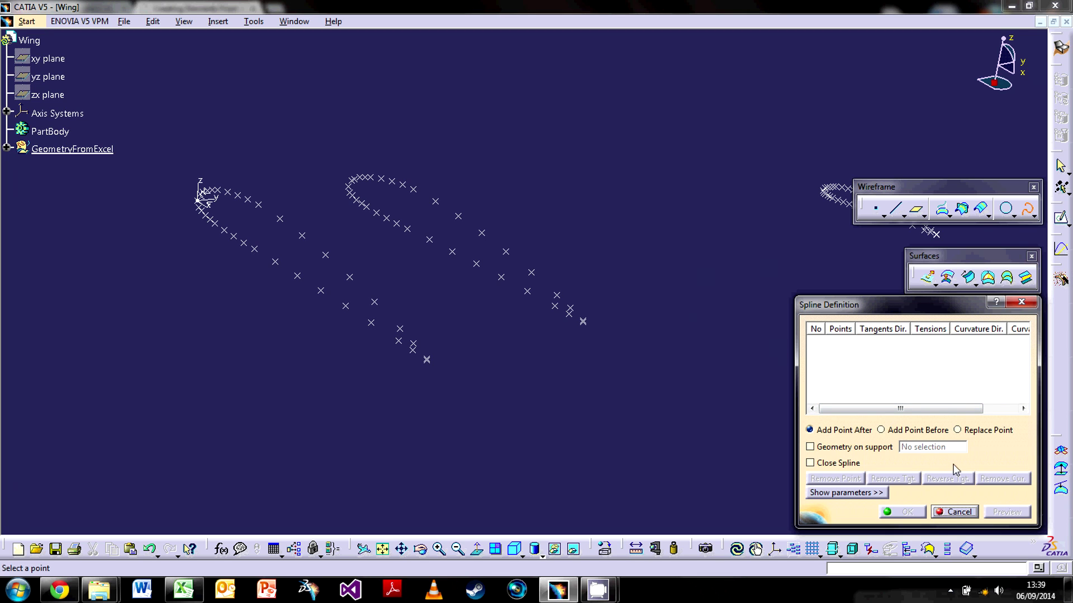
middle_click_drag(518, 323, 522, 283)
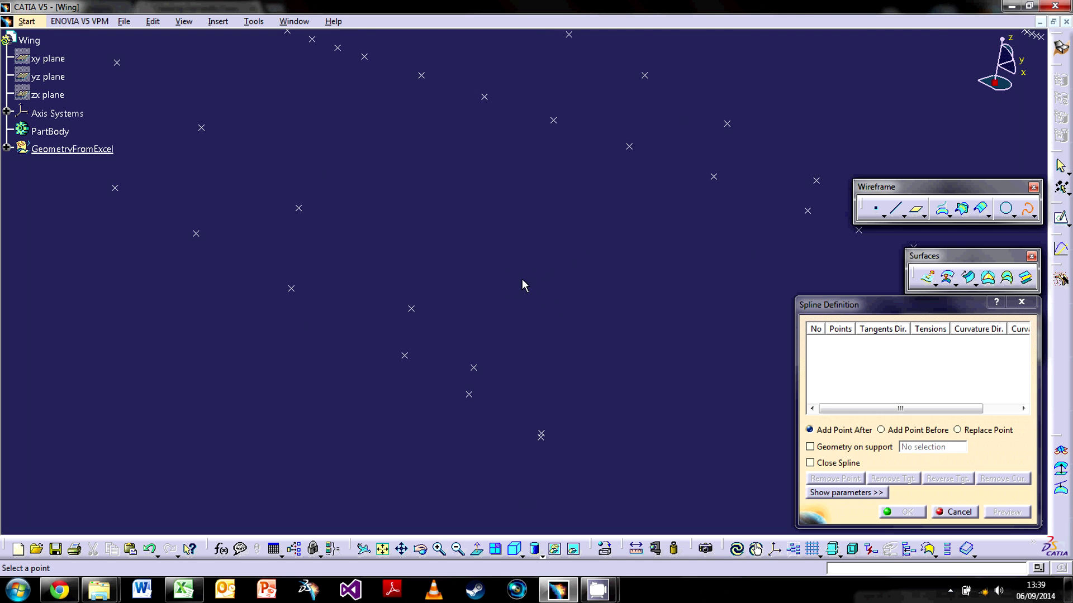
left_click(541, 436)
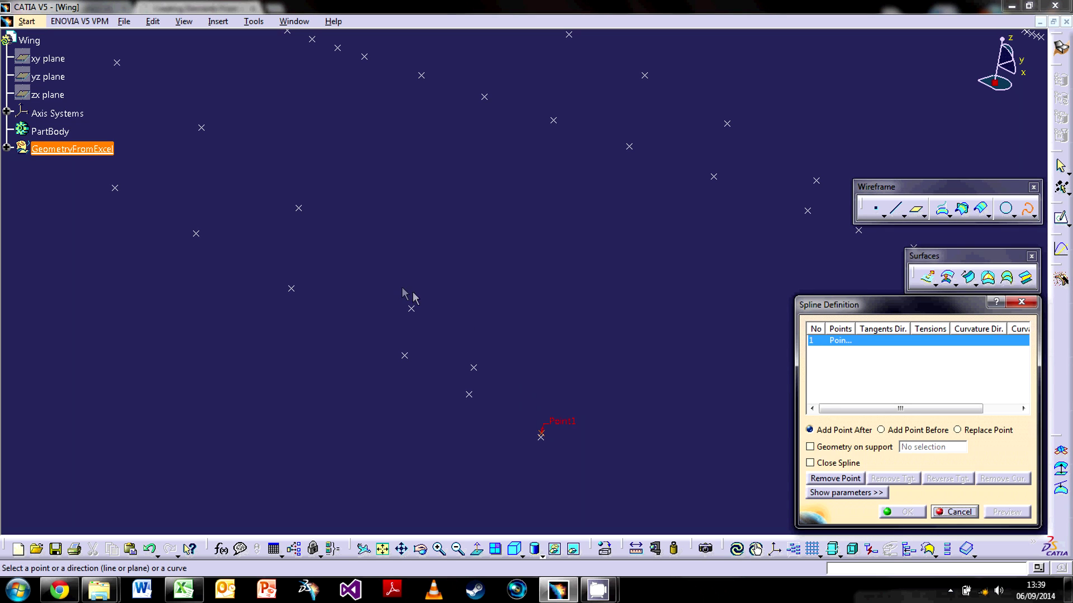
left_click(473, 368)
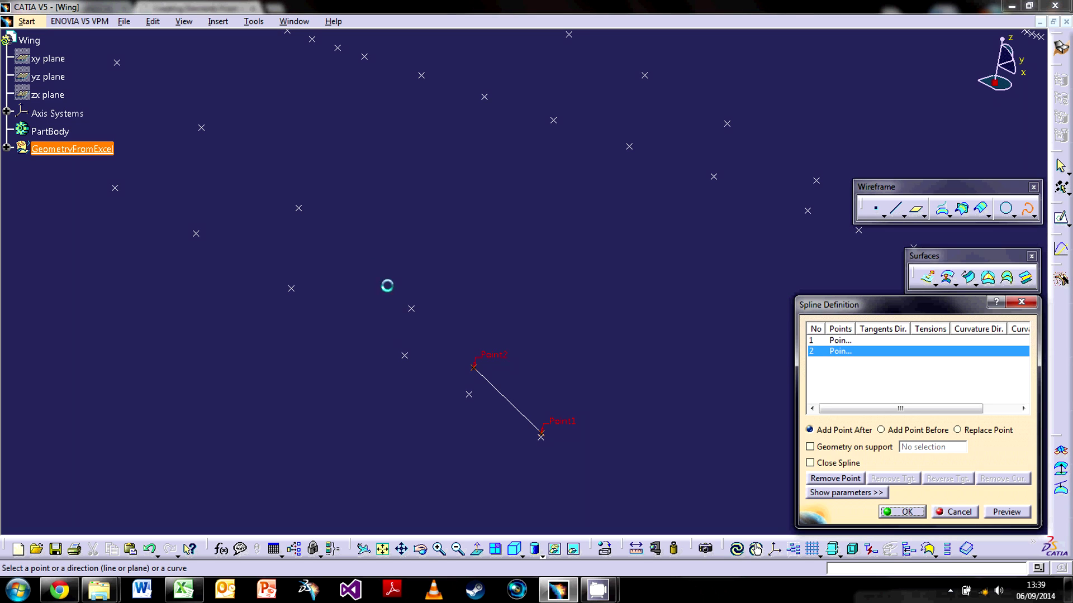
left_click(411, 309)
mouse_move(340, 240)
left_mouse_down()
mouse_move(335, 230)
mouse_move(344, 240)
left_mouse_up()
middle_click_drag(343, 240, 602, 323)
left_click_drag(240, 227, 672, 311)
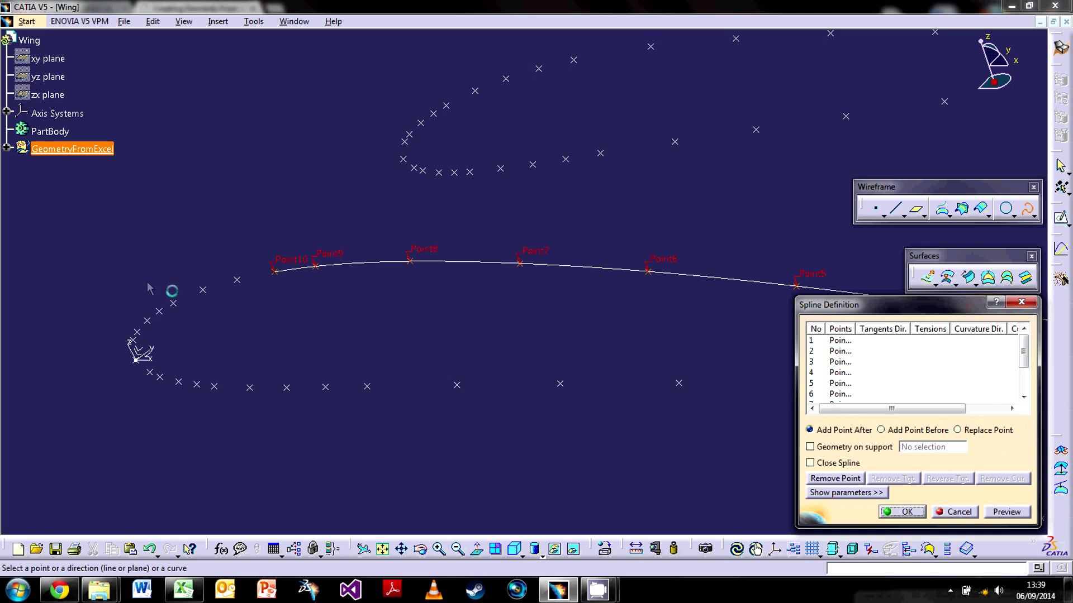
- Continue the spline around the root airfoil's leading edge and back along its lower points
left_click_drag(97, 258, 251, 349)
middle_click_drag(252, 349, 300, 290)
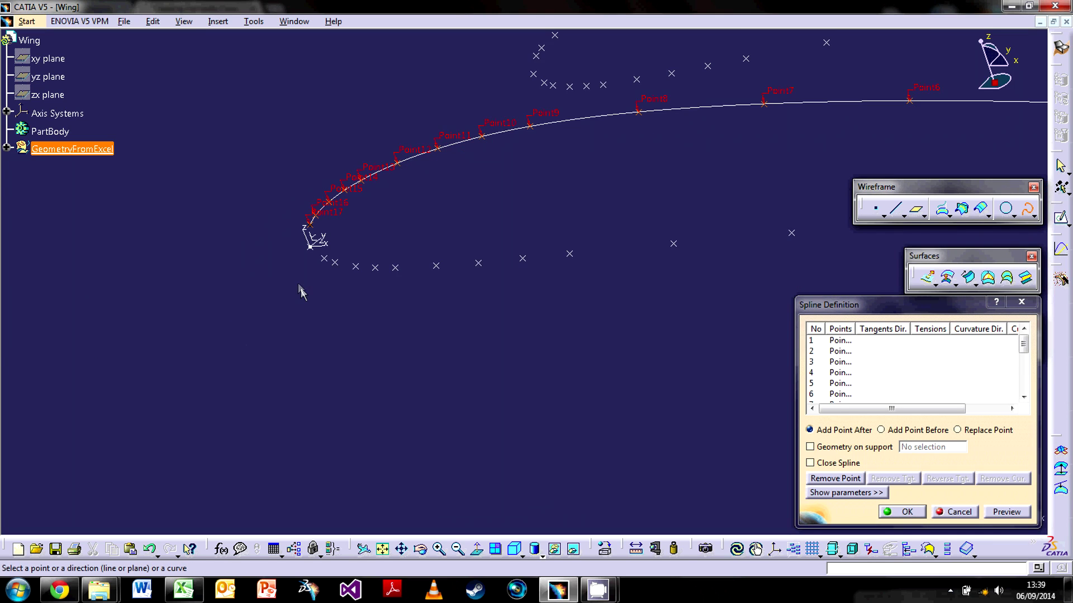
left_click_drag(281, 236, 347, 302)
left_click_drag(482, 324, 515, 327)
middle_click_drag(565, 304, 383, 241)
left_click_drag(289, 210, 492, 291)
middle_click_drag(665, 352, 394, 264)
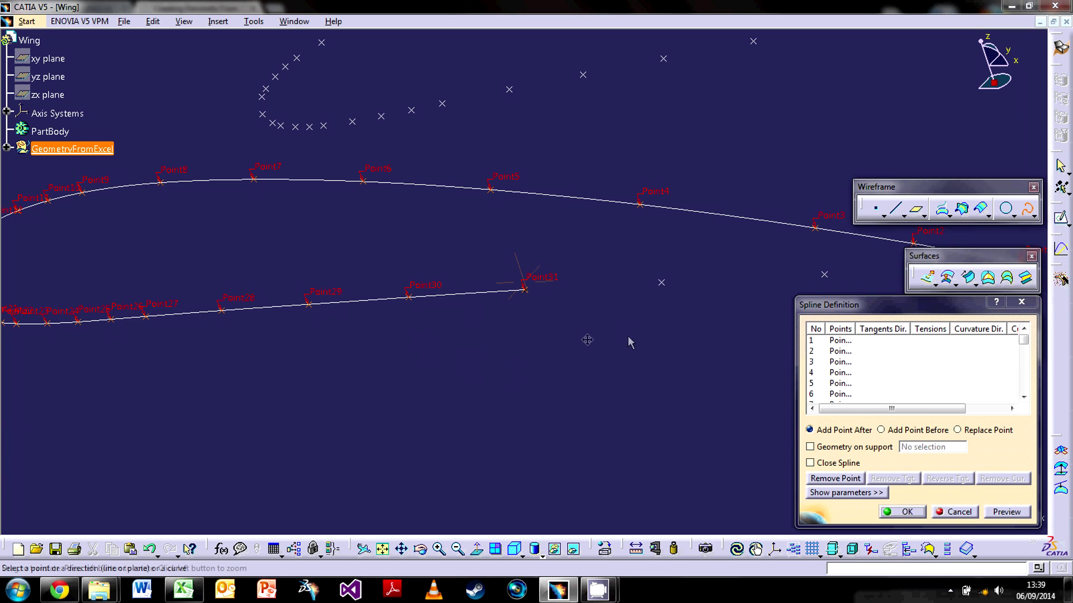
- Extend the spline through the remaining lower points to the trailing edge and create the root airfoil curve
middle_click_drag(585, 338, 481, 347)
left_click_drag(192, 279, 461, 319)
left_click(472, 294)
middle_click(453, 412)
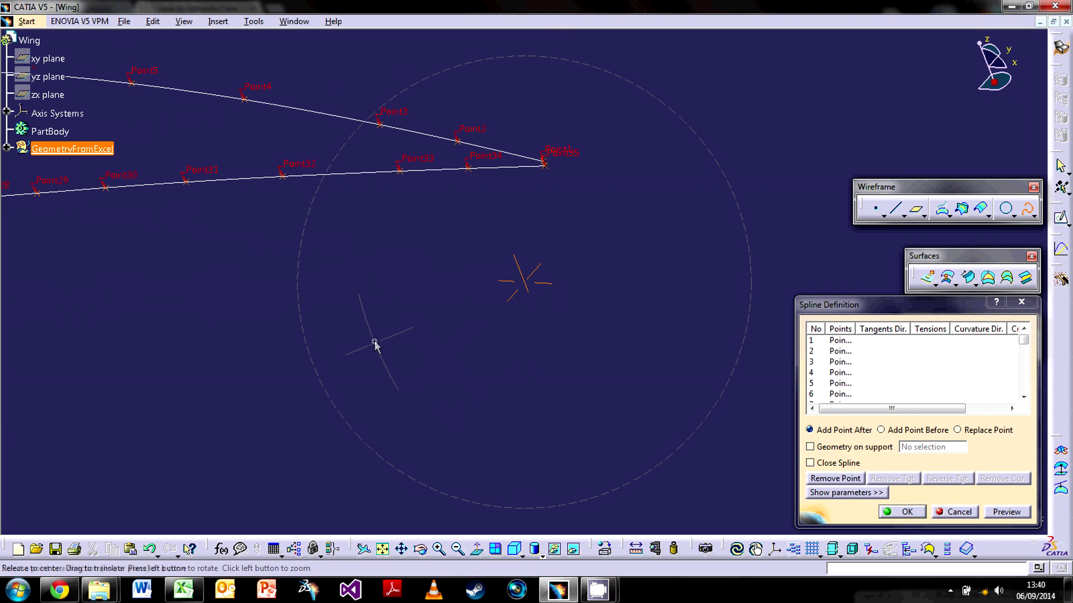
middle_click_drag(446, 249, 479, 347)
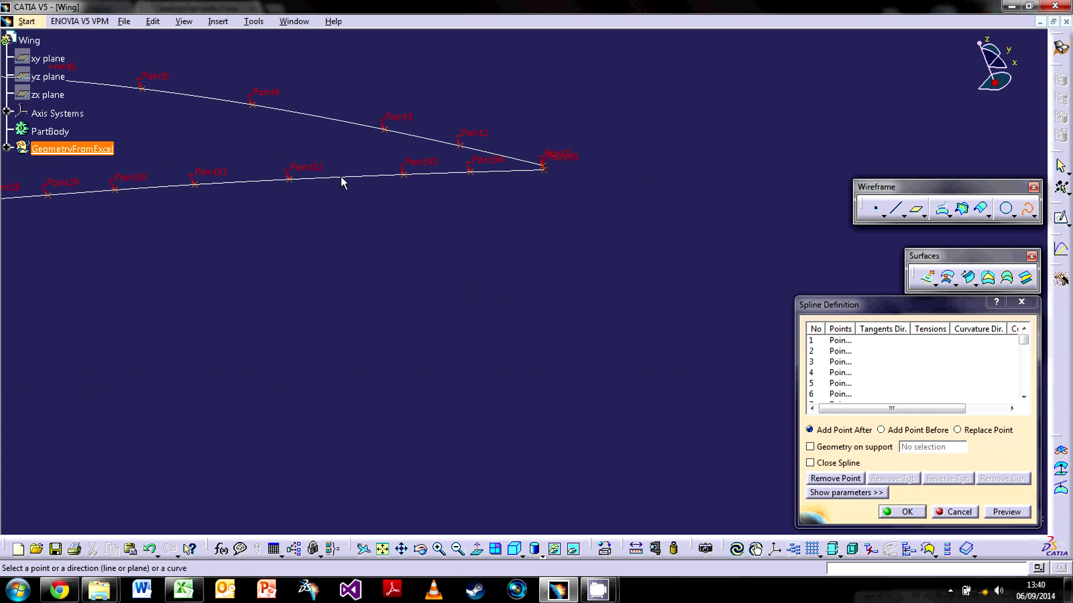
scroll(345, 179, "down", 3)
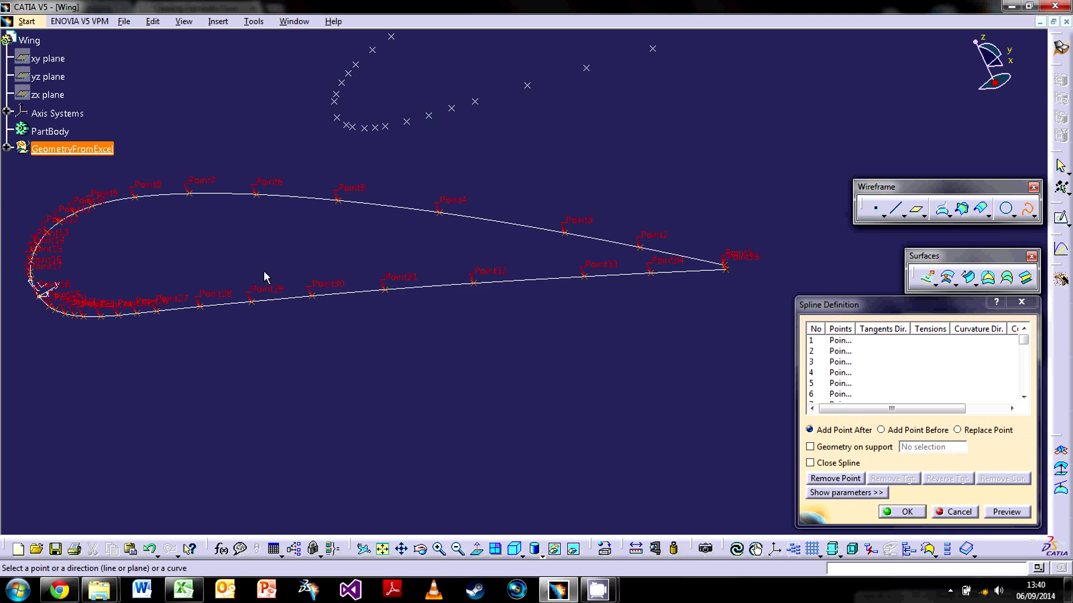
left_click(725, 269)
left_click(900, 512)
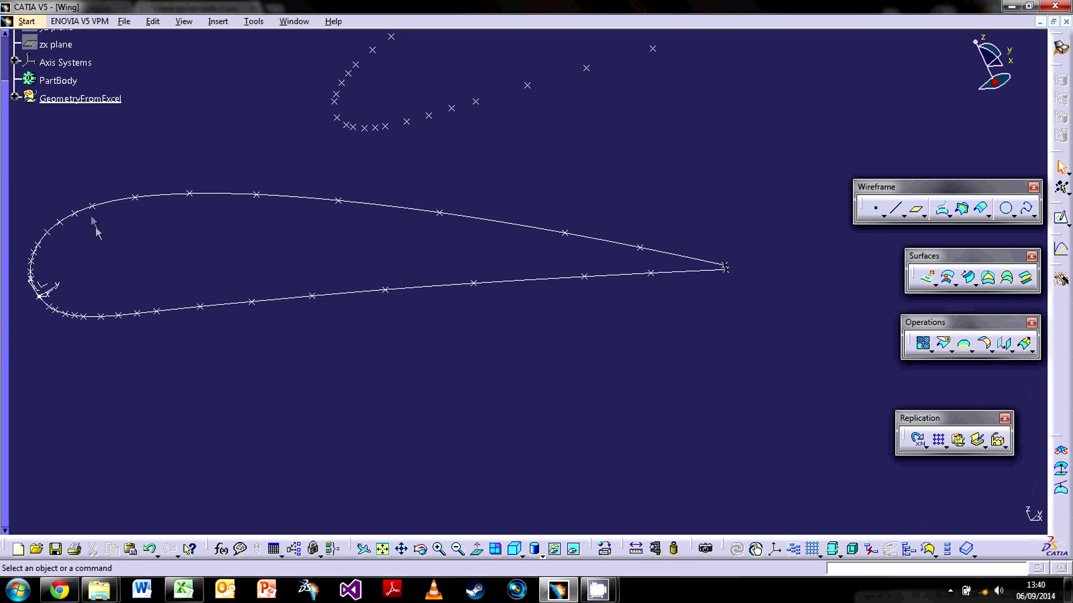
middle_click_drag(50, 296, 499, 337)
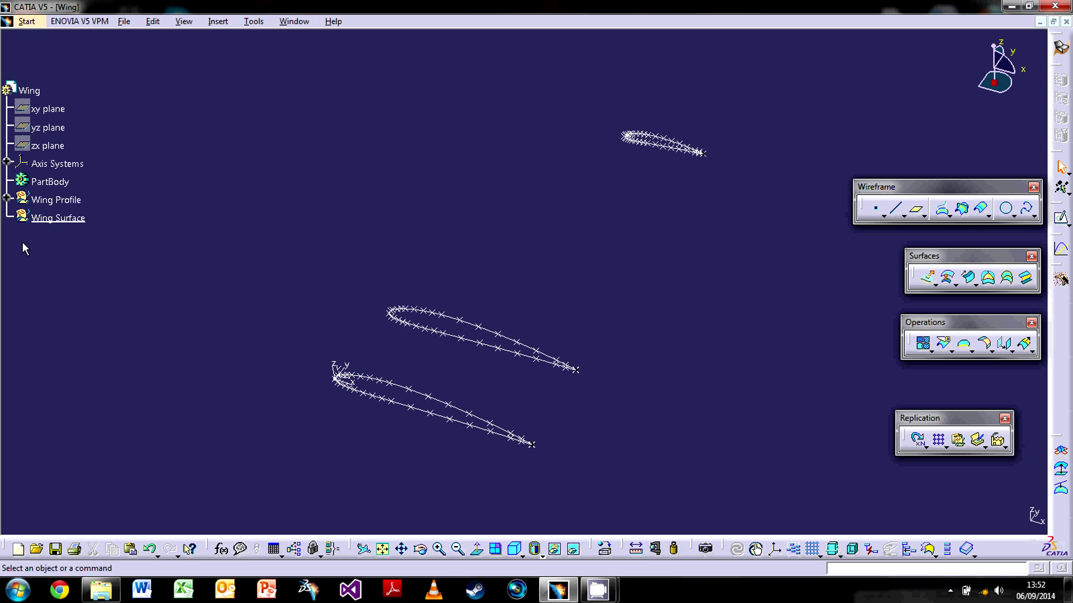
left_click(218, 22)
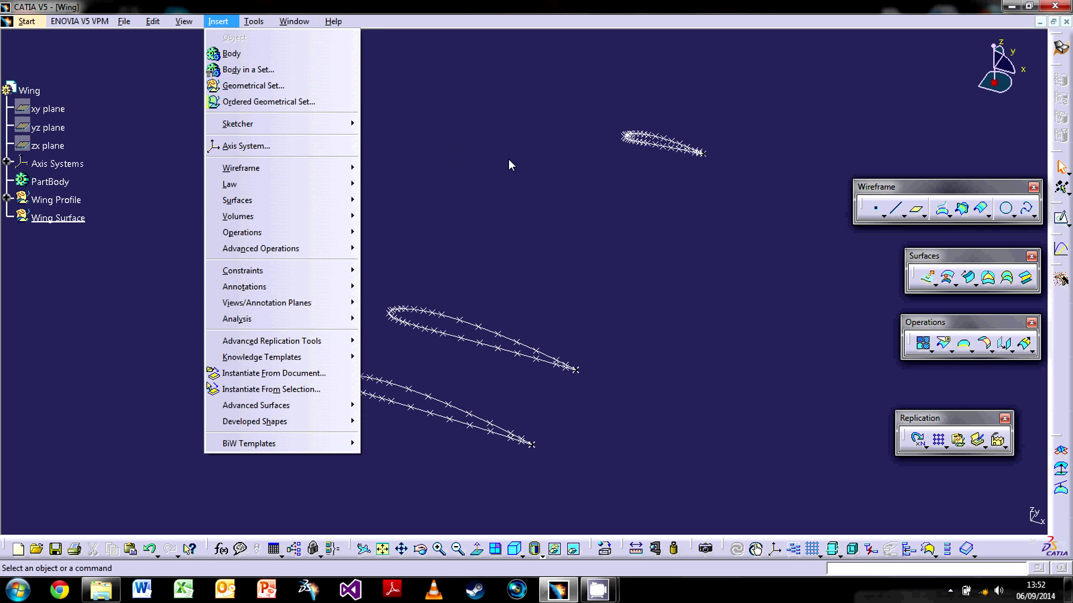
left_click(509, 161)
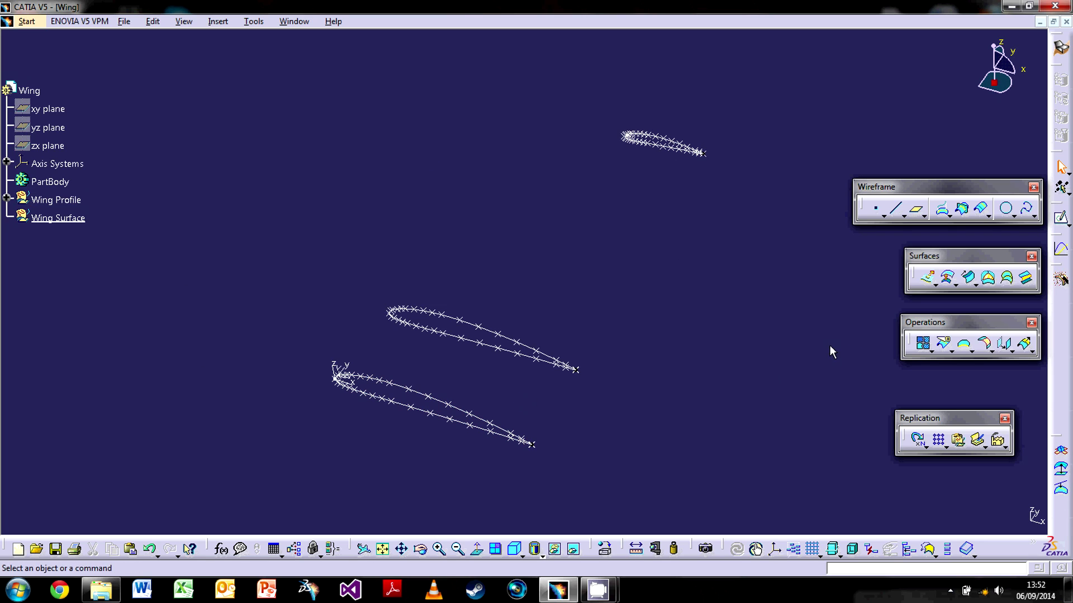
- Start a multi-sections surface in Wing Surface with Spline.1 and Spline.2 as sections and preview it
left_click(1004, 277)
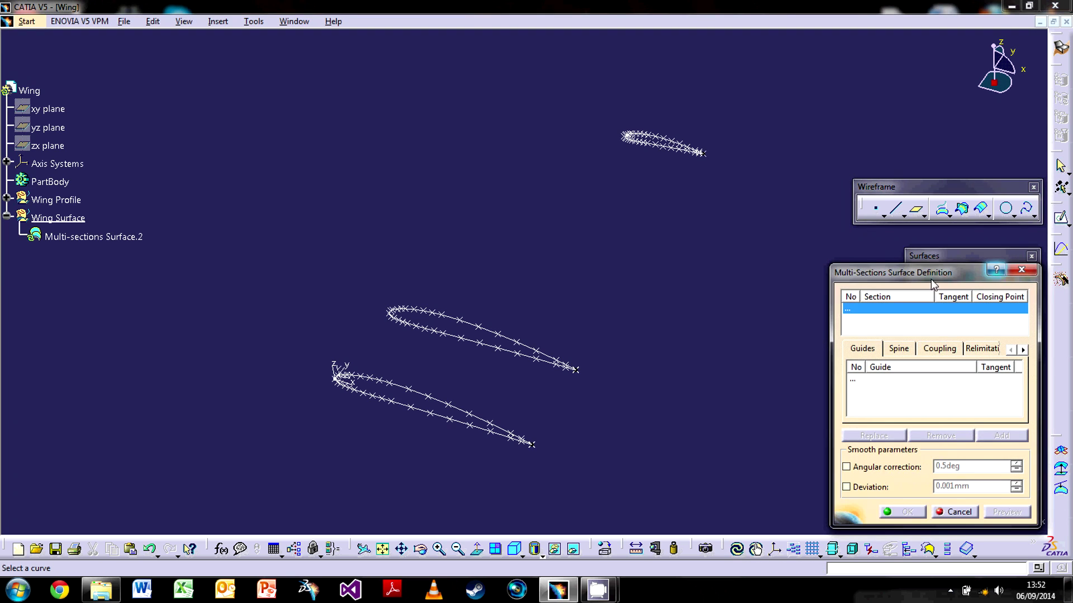
middle_click_drag(615, 363, 597, 343)
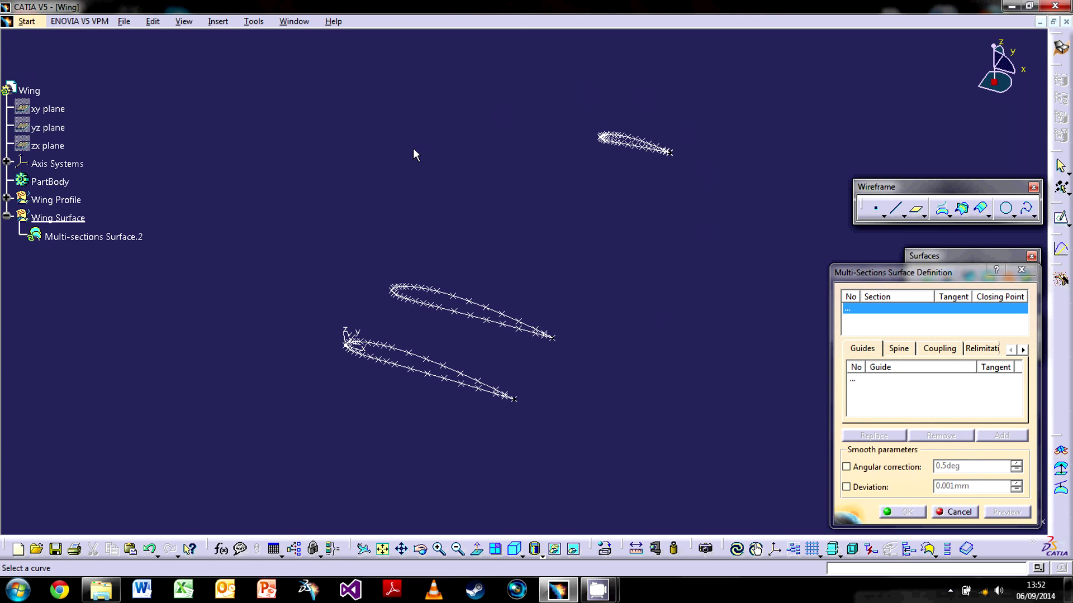
left_click(452, 373)
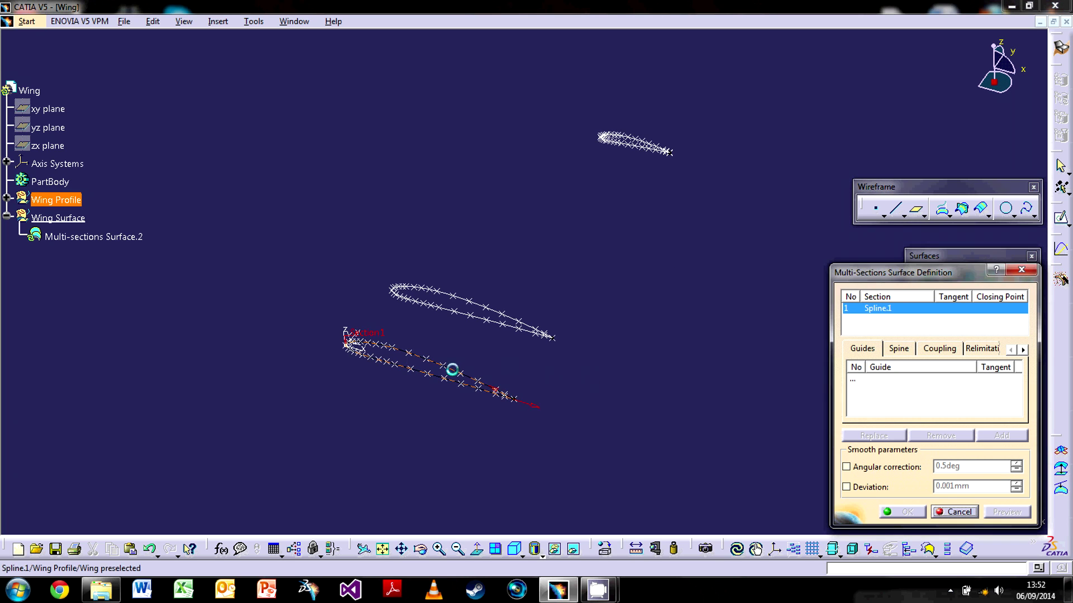
left_click(486, 321)
mouse_move(572, 307)
middle_mouse_down()
mouse_move(500, 302)
mouse_move(552, 282)
mouse_move(581, 317)
middle_mouse_up()
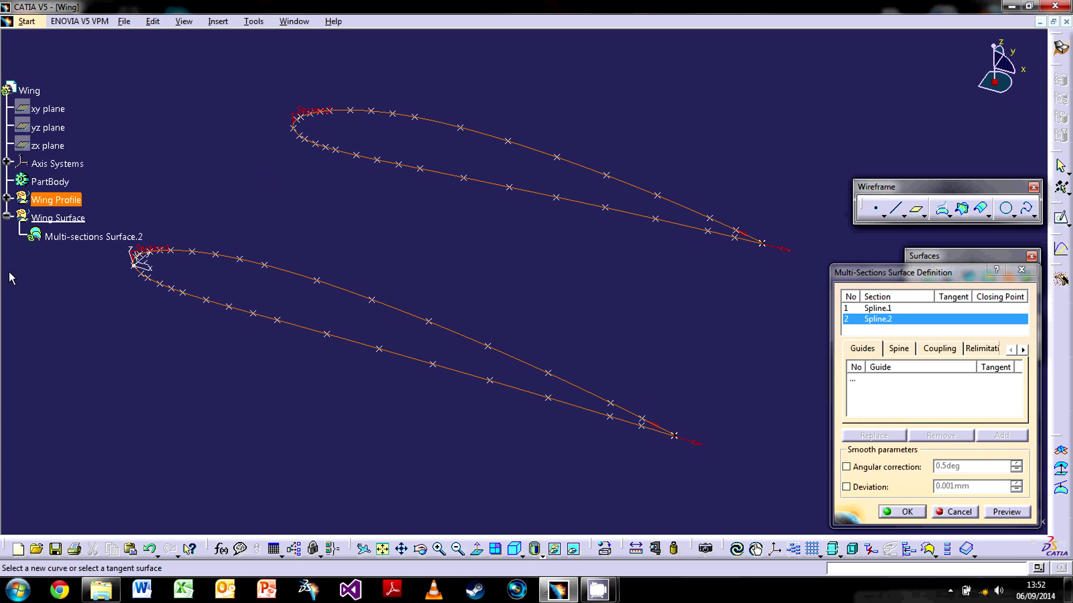
left_click(1011, 512)
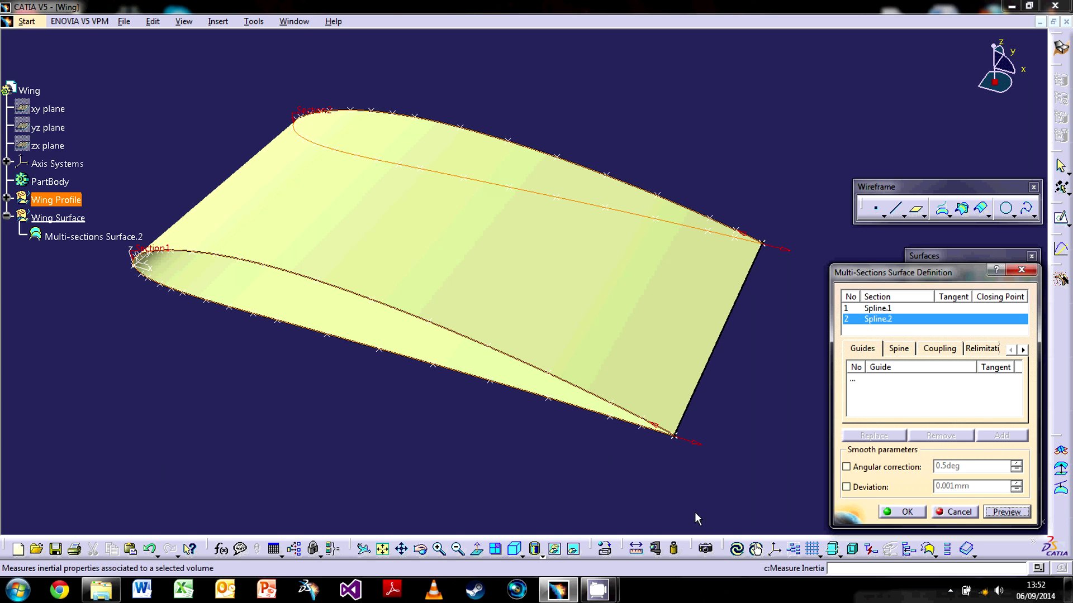
- Try previewing the surface with the root section's direction arrow reversed, and restore the original direction
left_click(697, 448)
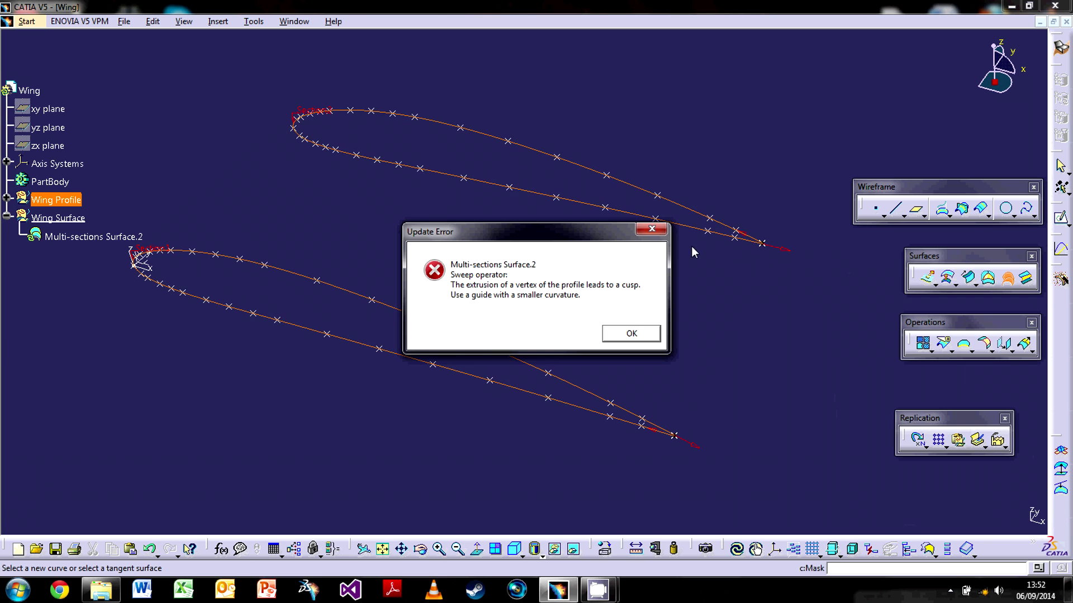
left_click(632, 333)
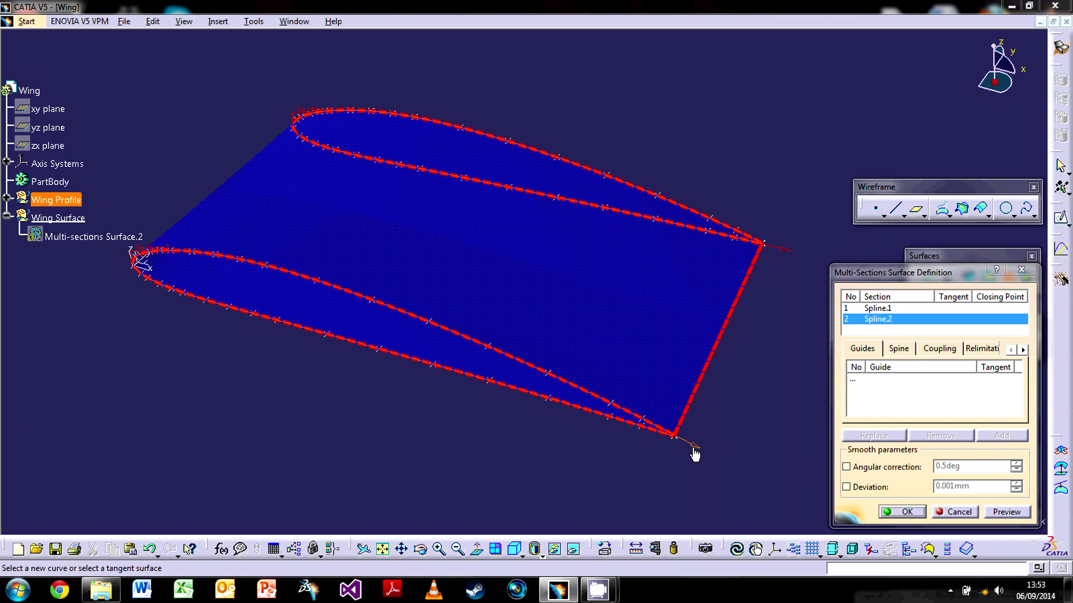
left_click(1001, 513)
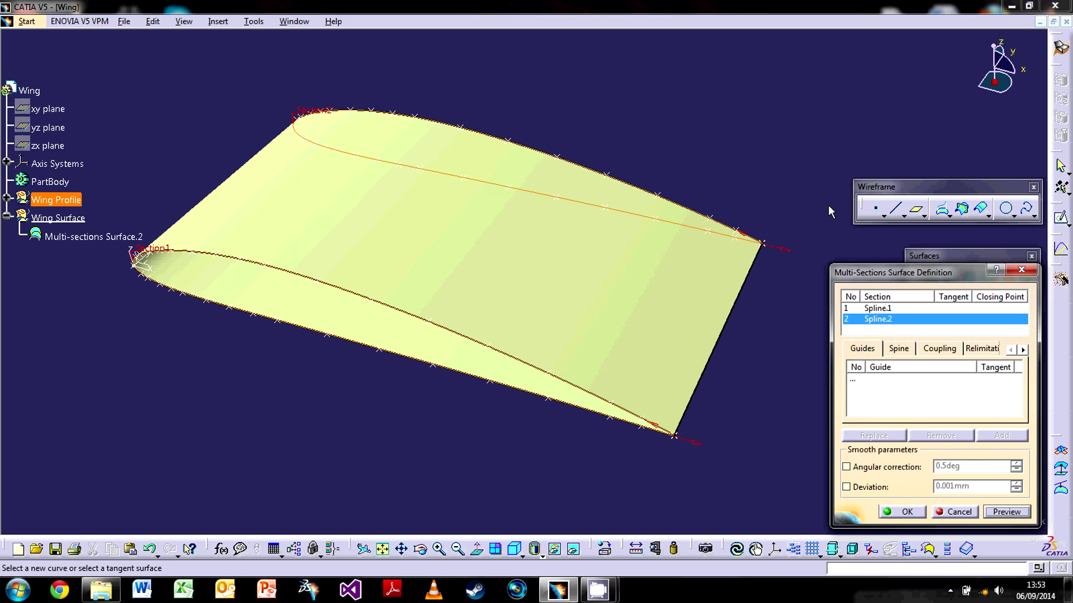
- Add the wing-tip airfoil Spline.3 as the third section and preview the multi-sections surface
scroll(679, 151, "down", 3)
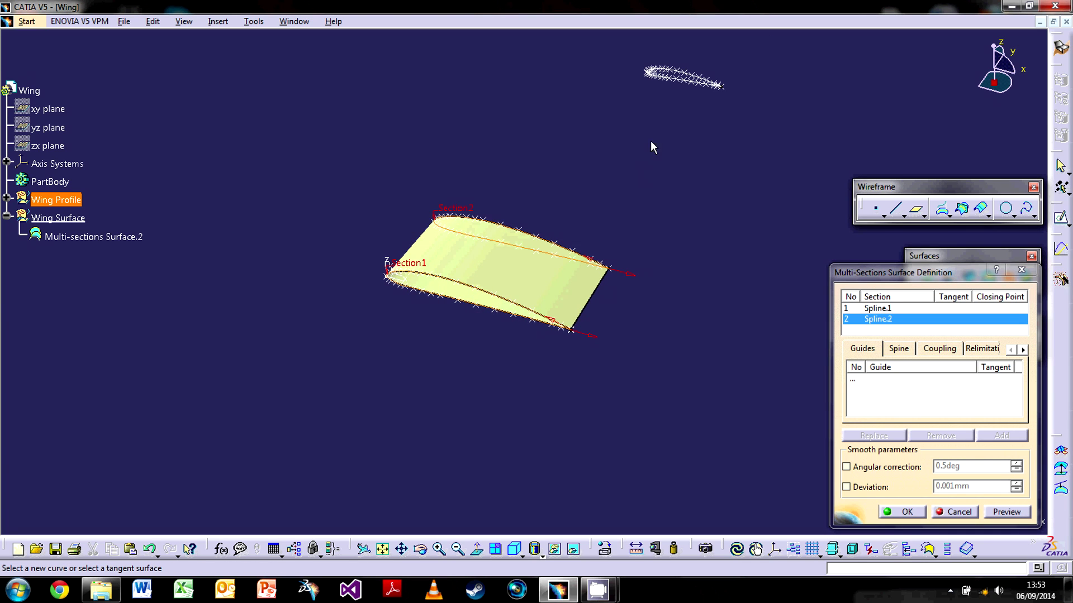
left_click(673, 82)
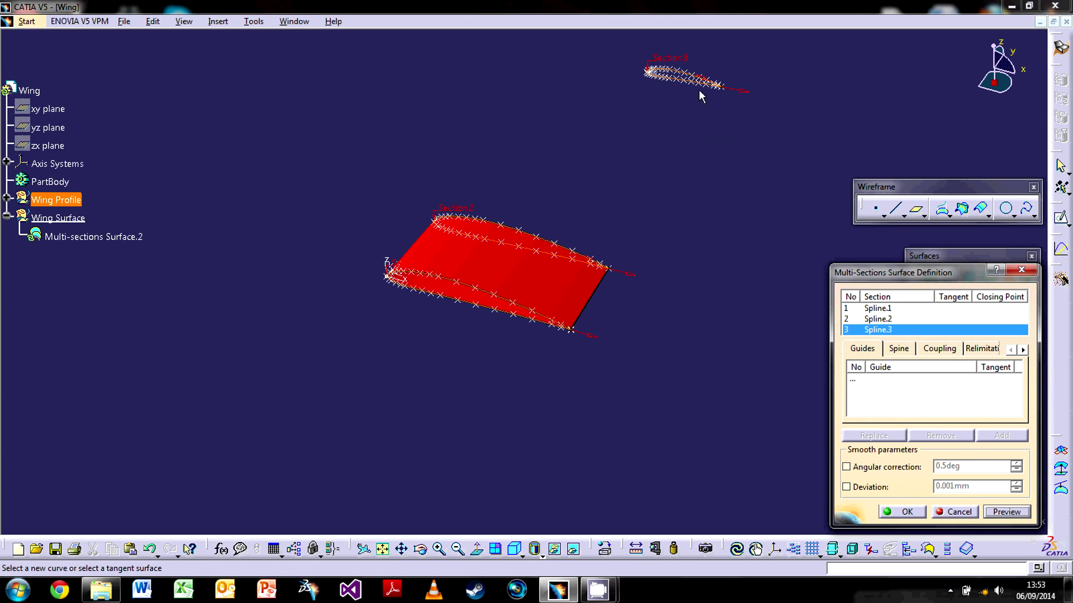
left_click(995, 513)
middle_click_drag(661, 224, 553, 301)
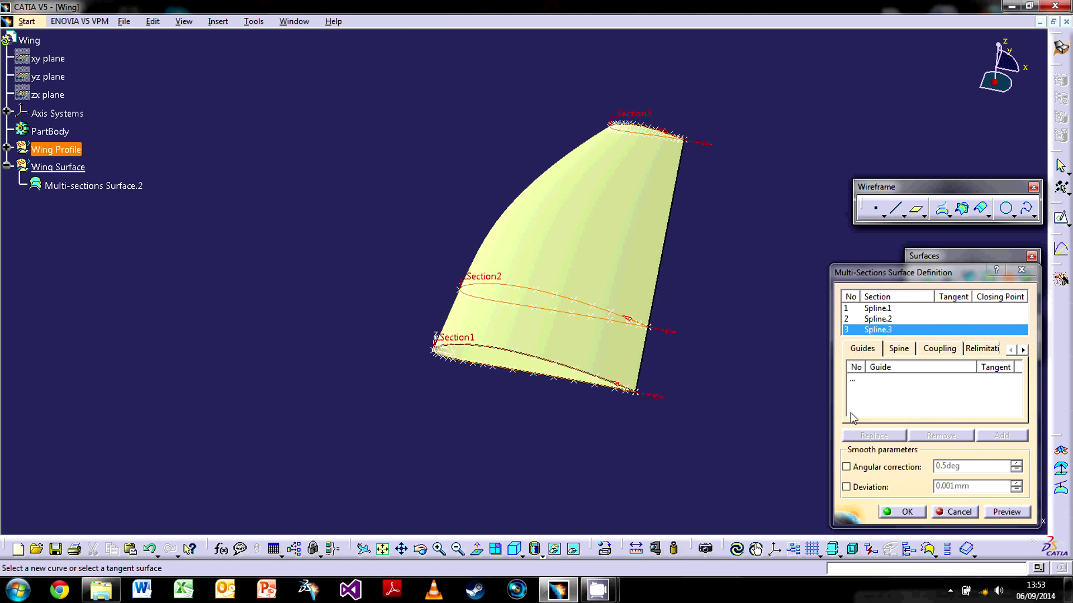
- Examine the Spine and Guides options of the multi-sections surface
left_click(897, 348)
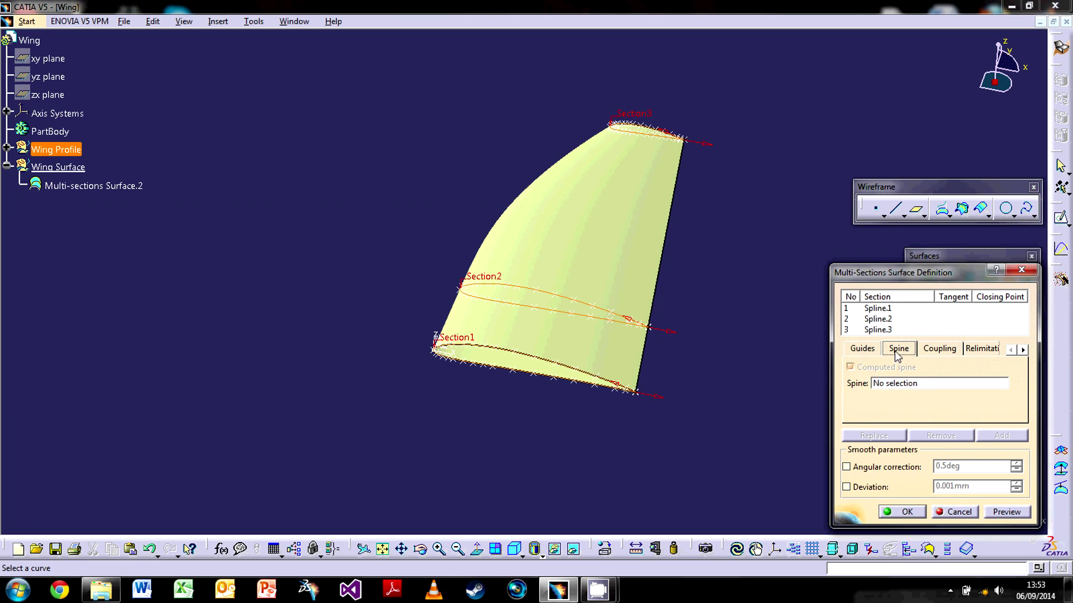
left_click(863, 351)
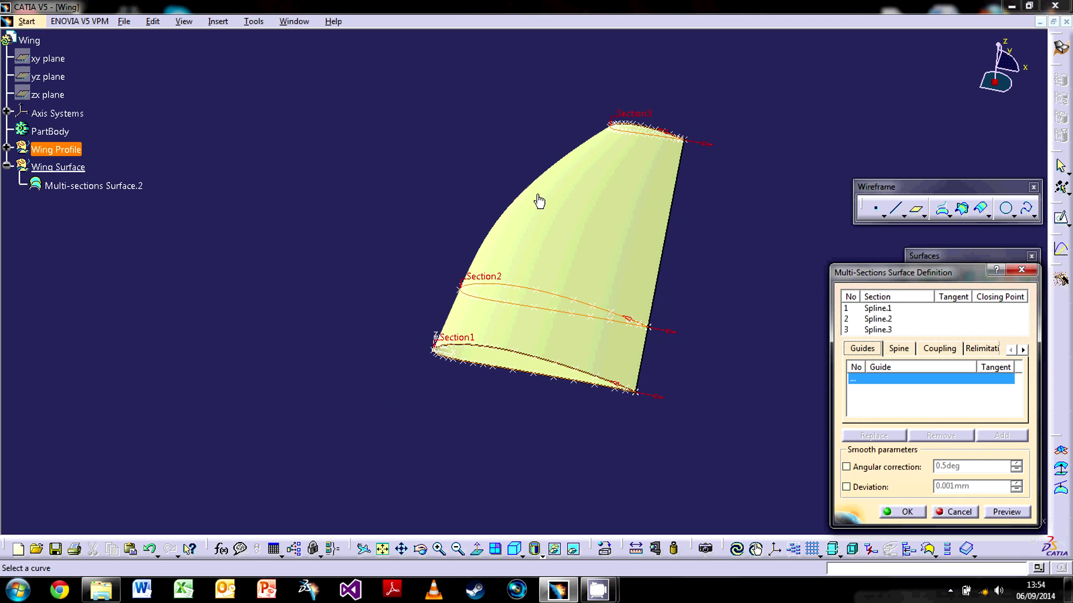
left_click(900, 350)
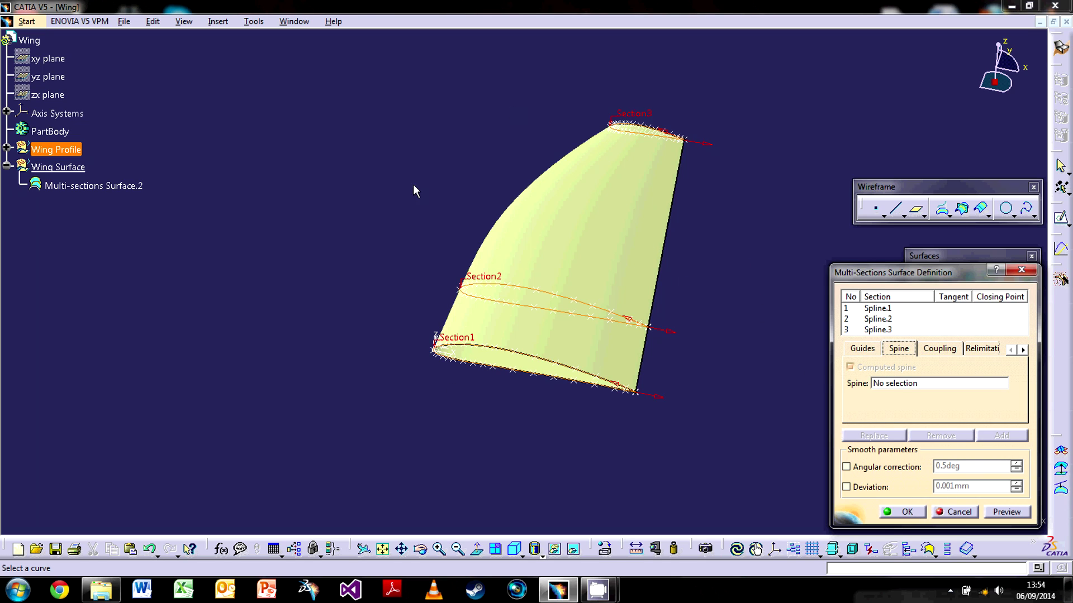
- Cancel the multi-sections surface and draw a Point-Point line joining the leading-edge points of the root and middle airfoils
left_click(954, 512)
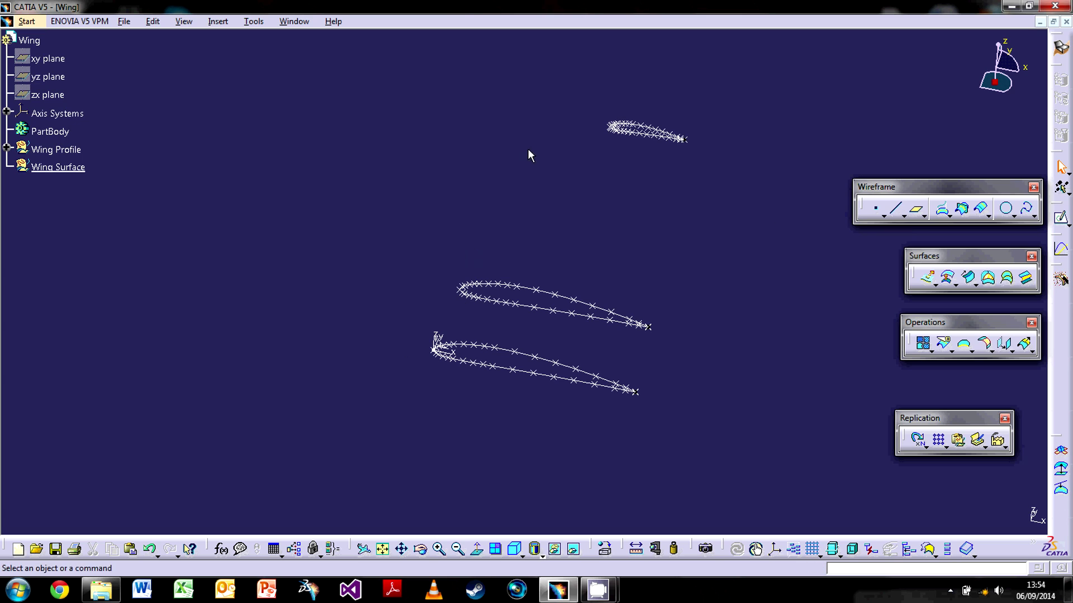
left_click(895, 209)
middle_click_drag(711, 279, 674, 238)
middle_click_drag(400, 360, 294, 342)
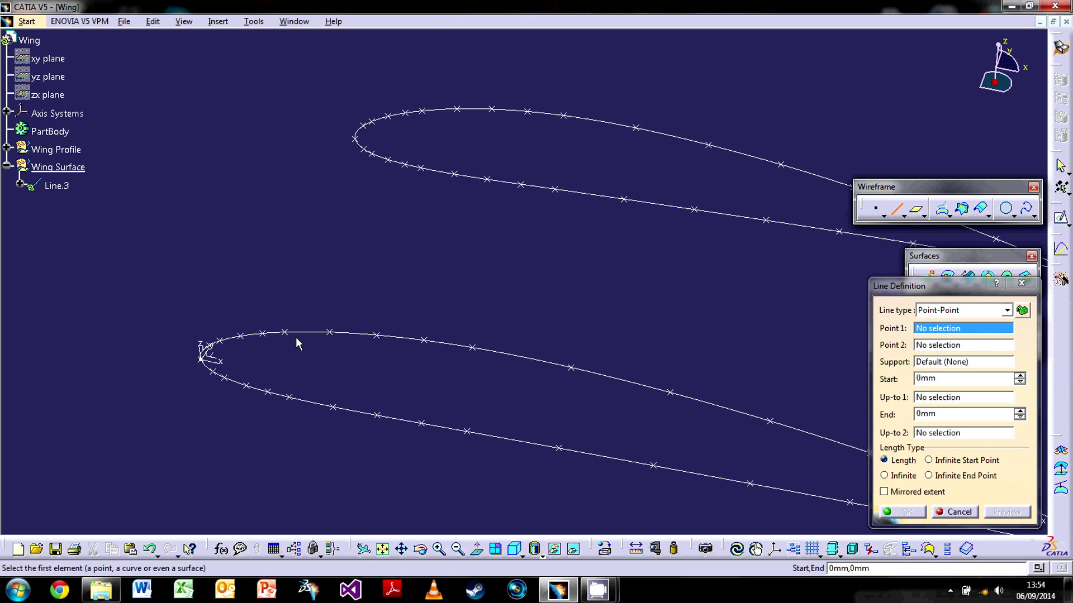
left_click(204, 358)
left_click(350, 143)
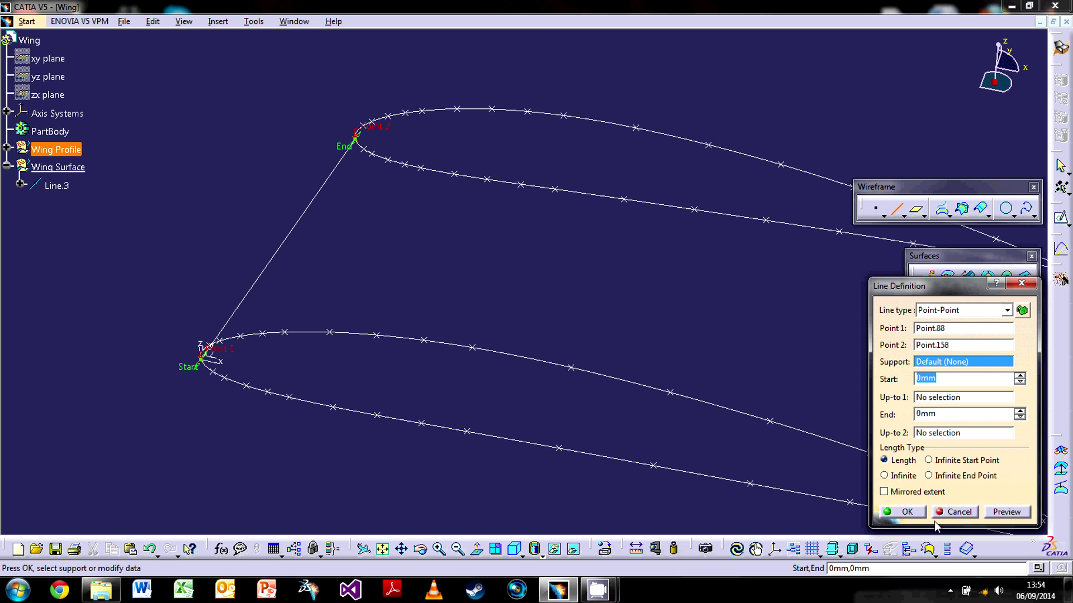
left_click(902, 512)
- Draw a Point-Point line from the middle airfoil's leading-edge point to the wing-tip airfoil's leading-edge point
left_click(894, 202)
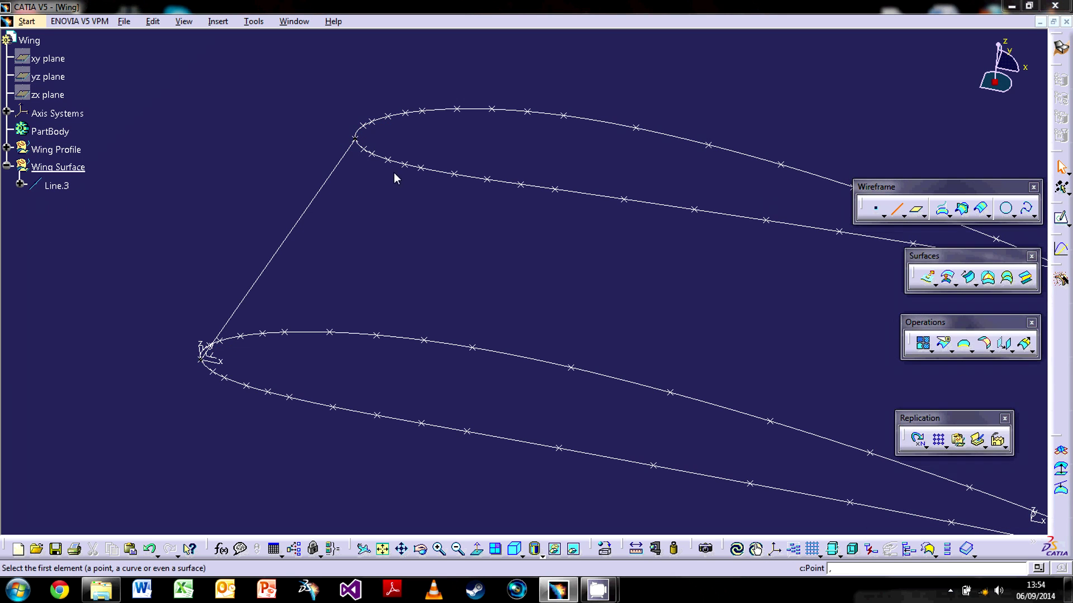
left_click(353, 140)
middle_click_drag(486, 140, 496, 282)
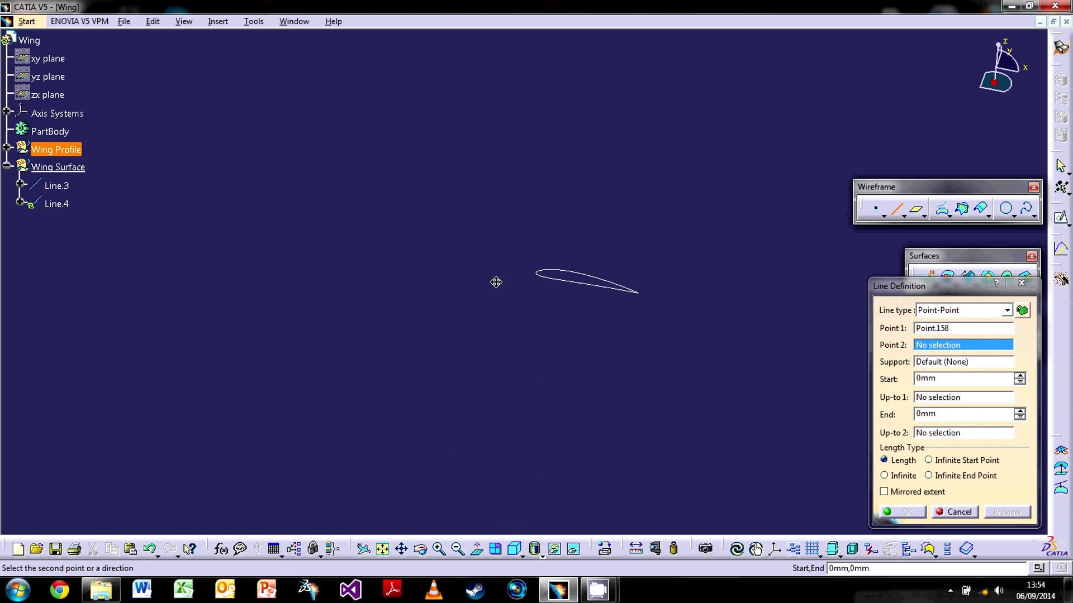
left_click(539, 267)
middle_click_drag(461, 368, 656, 464)
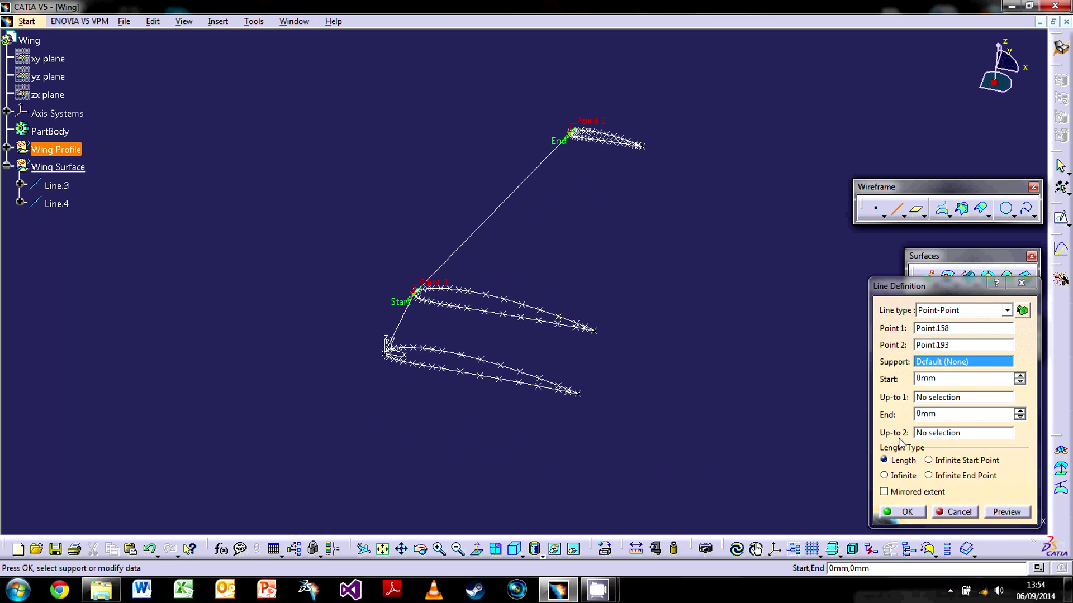
left_click(902, 511)
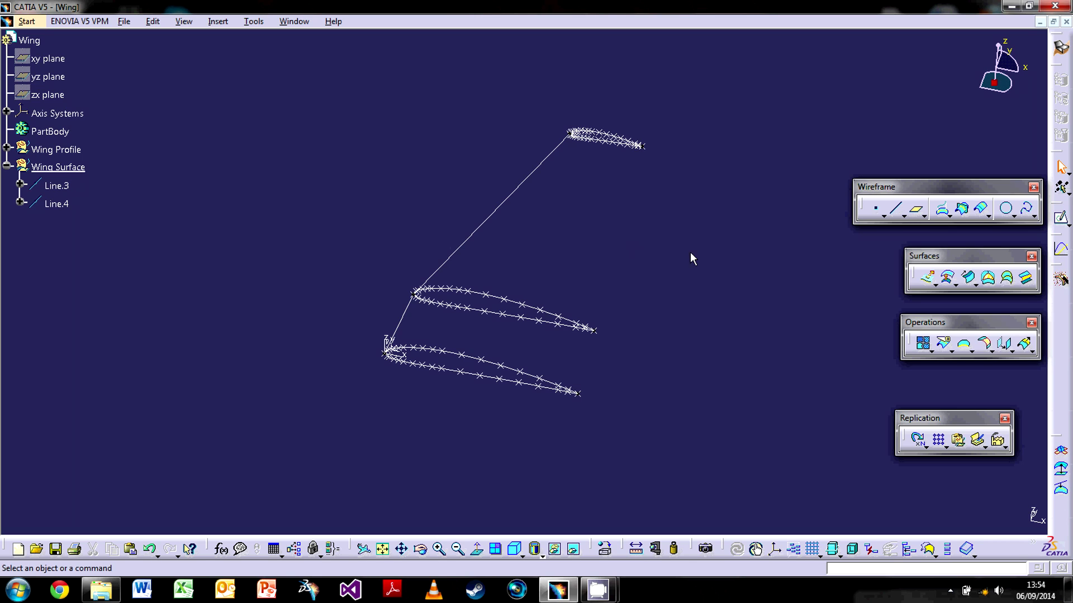
- Join Line.3 and Line.4 into one leading-edge curve, and check the join's definition without altering it
left_click(921, 345)
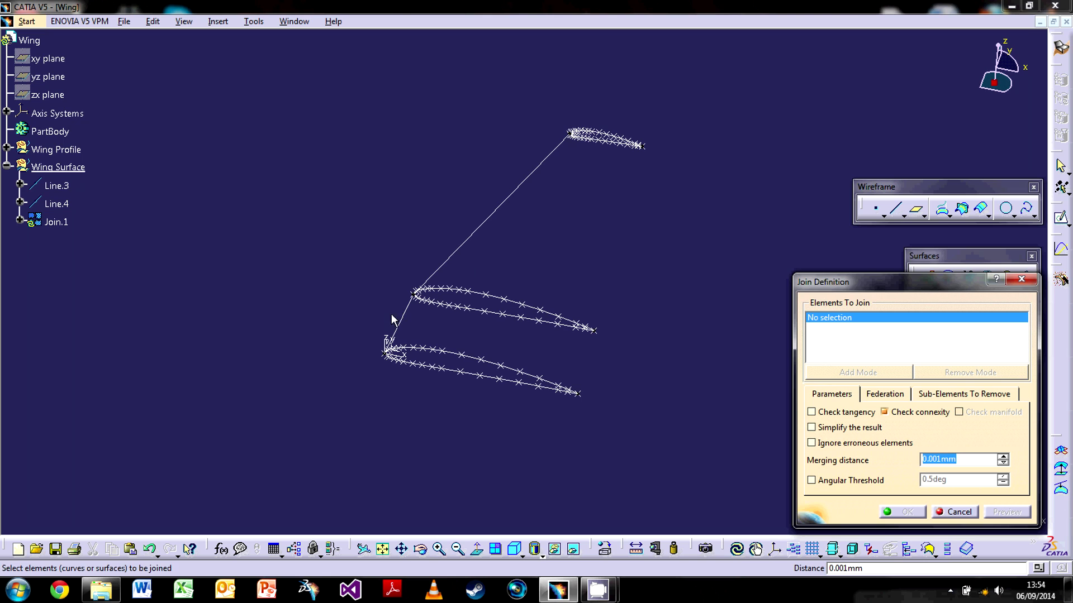
left_click(407, 326)
left_click(449, 256)
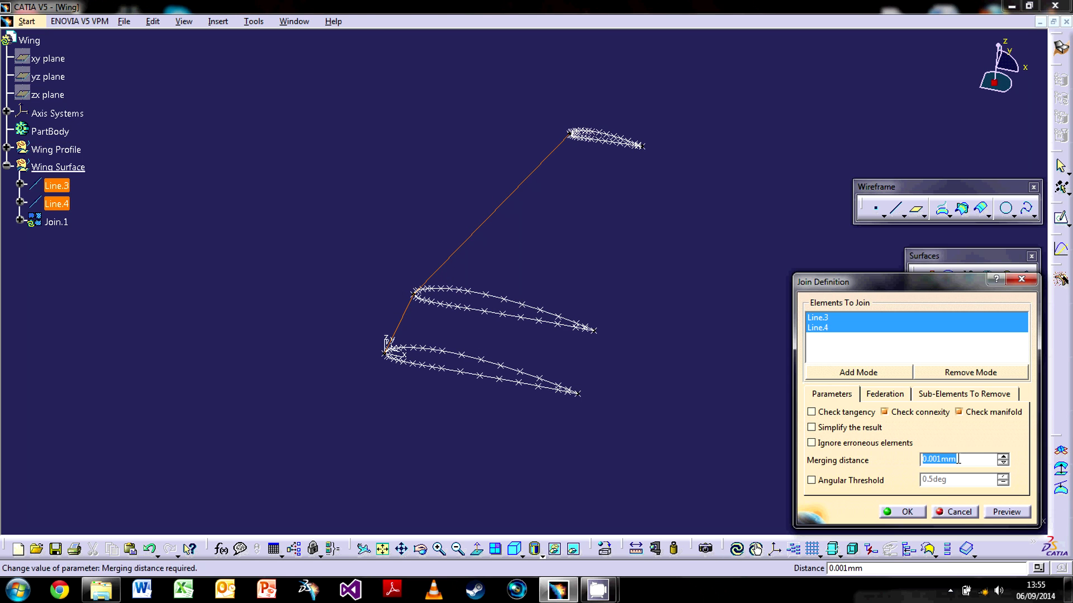
left_click(903, 512)
double_click(66, 223)
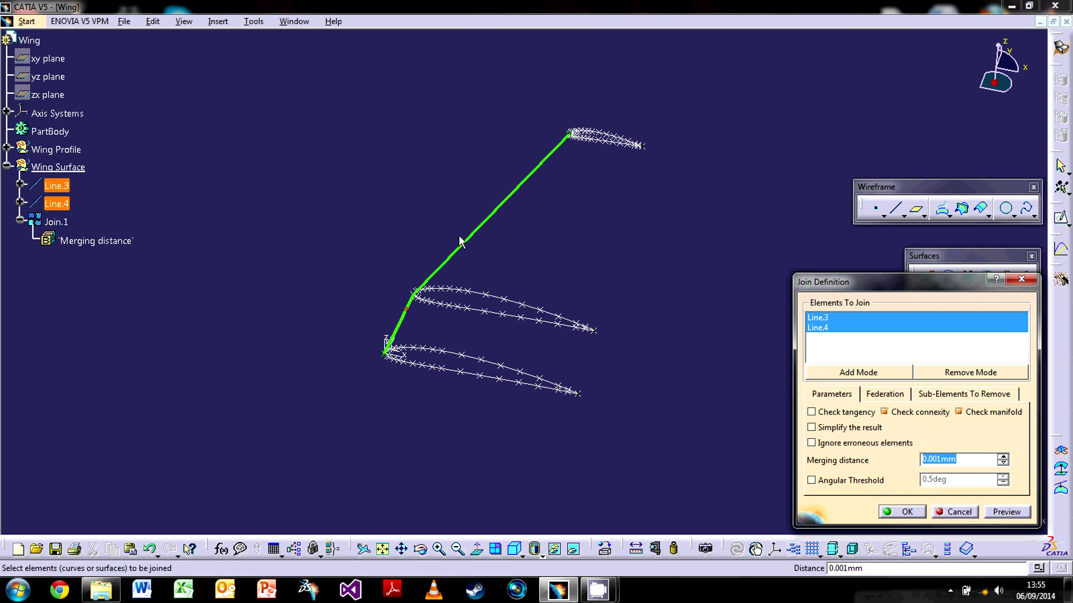
left_click(949, 514)
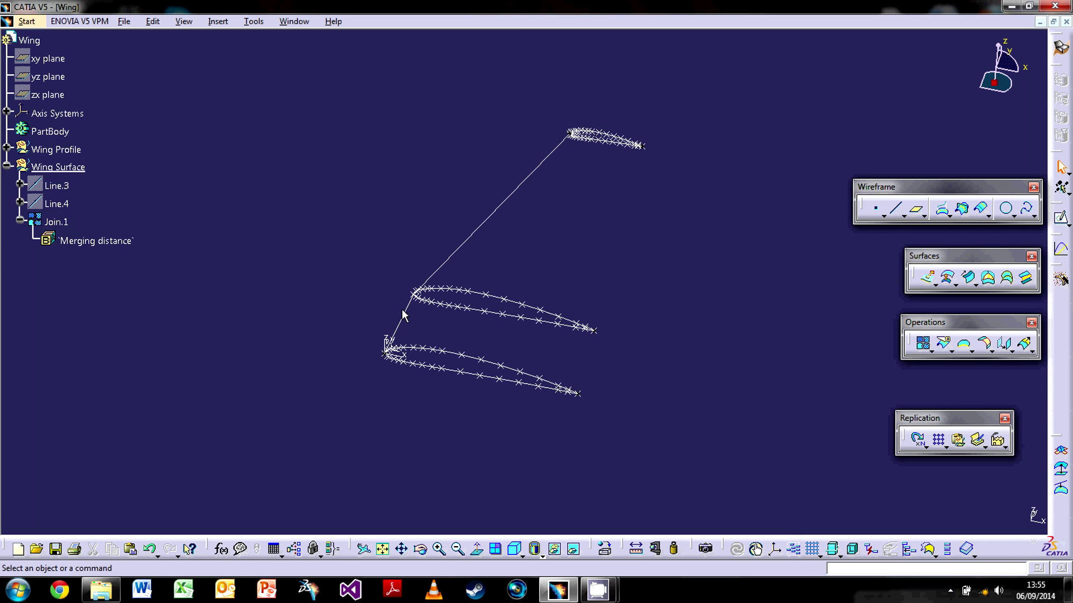
- Start a multi-sections surface with Spline.1, Spline.2 and Spline.3 as sections and preview it
left_click(1007, 278)
left_click(498, 383)
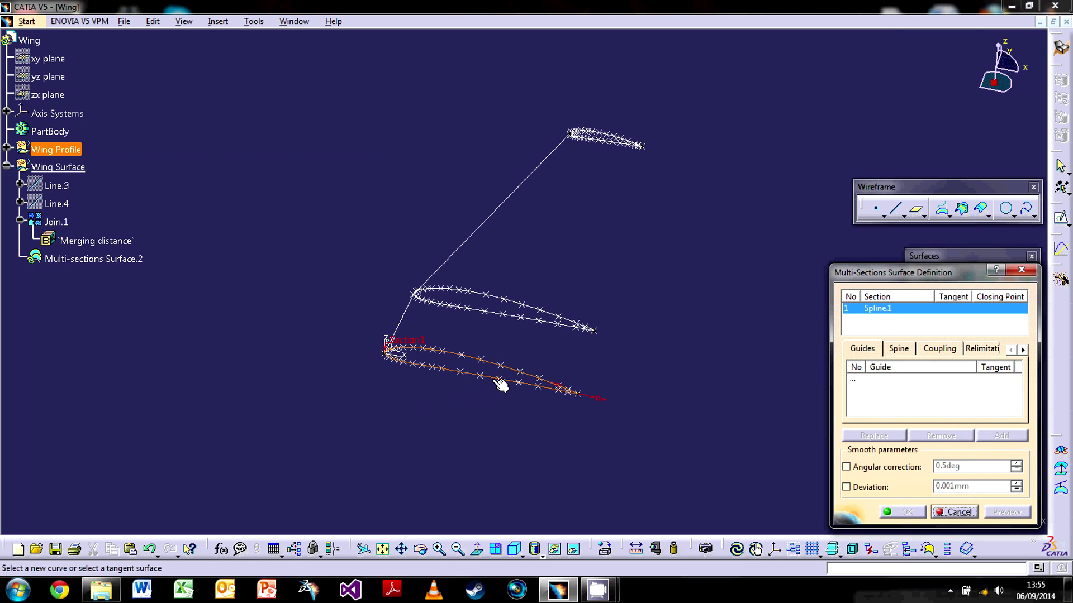
left_click(520, 316)
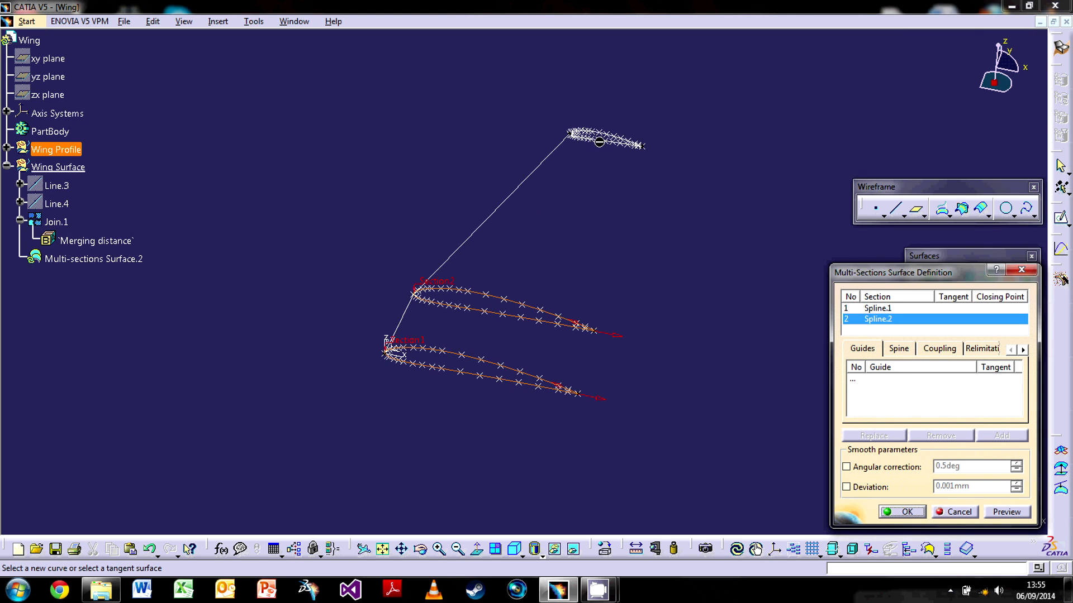
middle_click_drag(491, 347, 552, 290)
left_click(550, 204)
left_click(1003, 512)
middle_click_drag(509, 388, 587, 268)
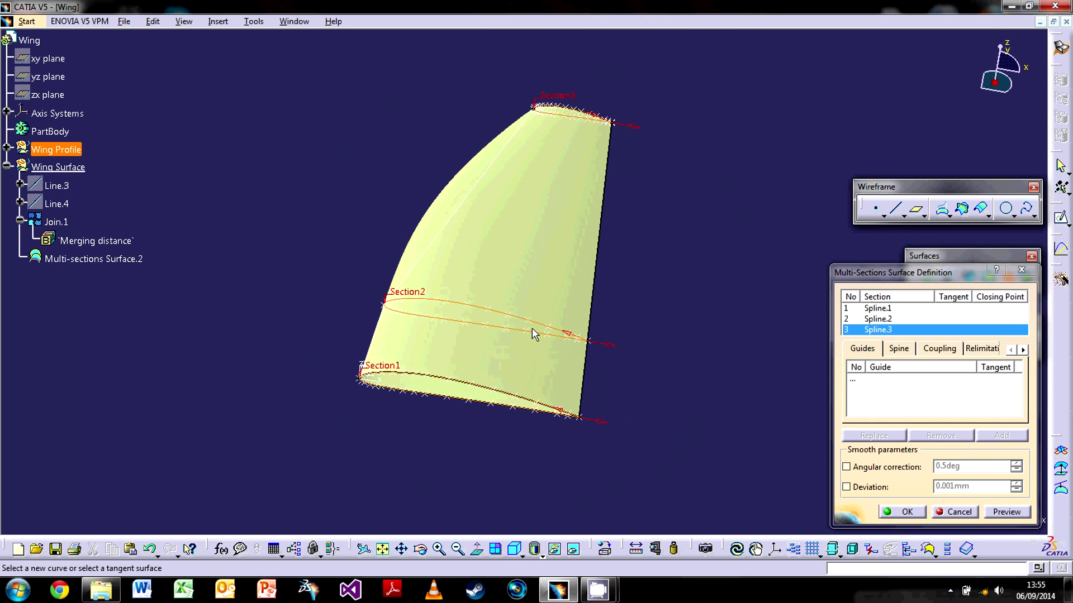
- Try Join.1 as the only guide of the multi-sections surface, preview it and inspect the trailing edge
left_click(880, 380)
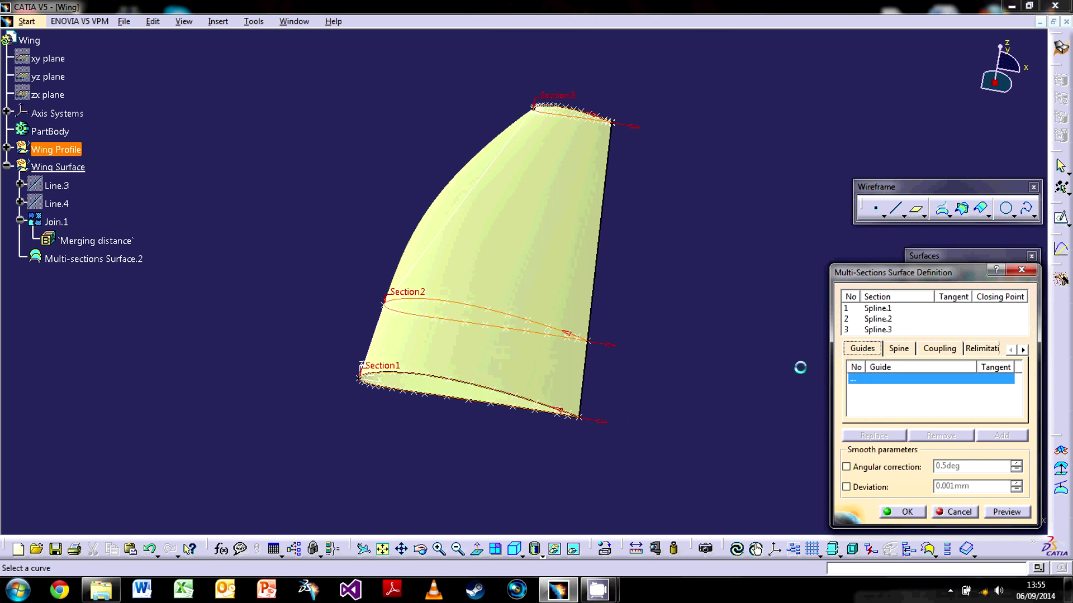
left_click(419, 279)
left_click(1004, 513)
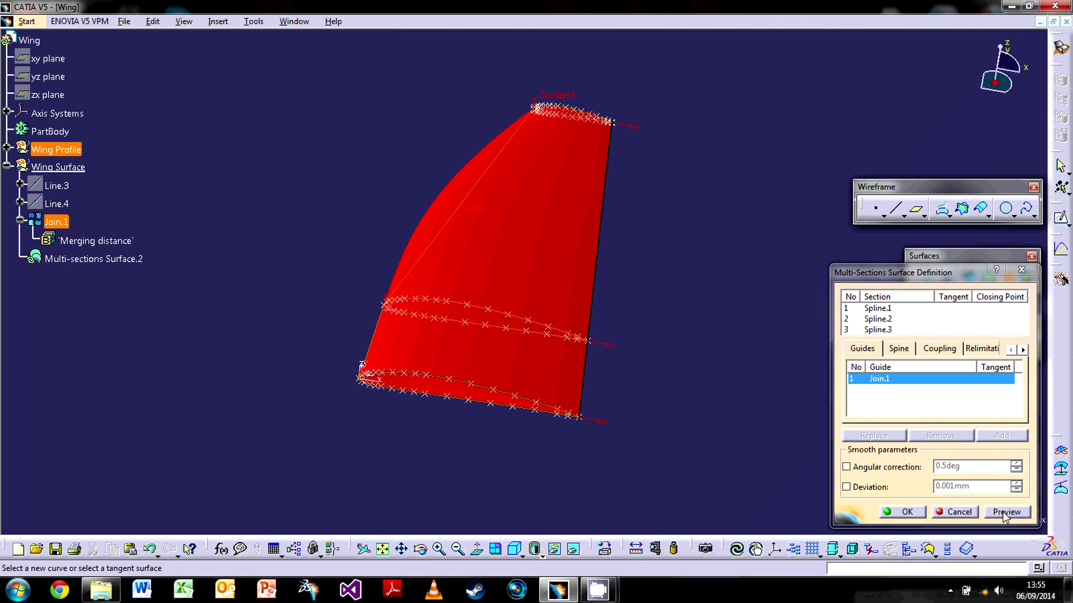
mouse_move(364, 360)
middle_mouse_down()
mouse_move(374, 366)
mouse_move(433, 257)
middle_mouse_up()
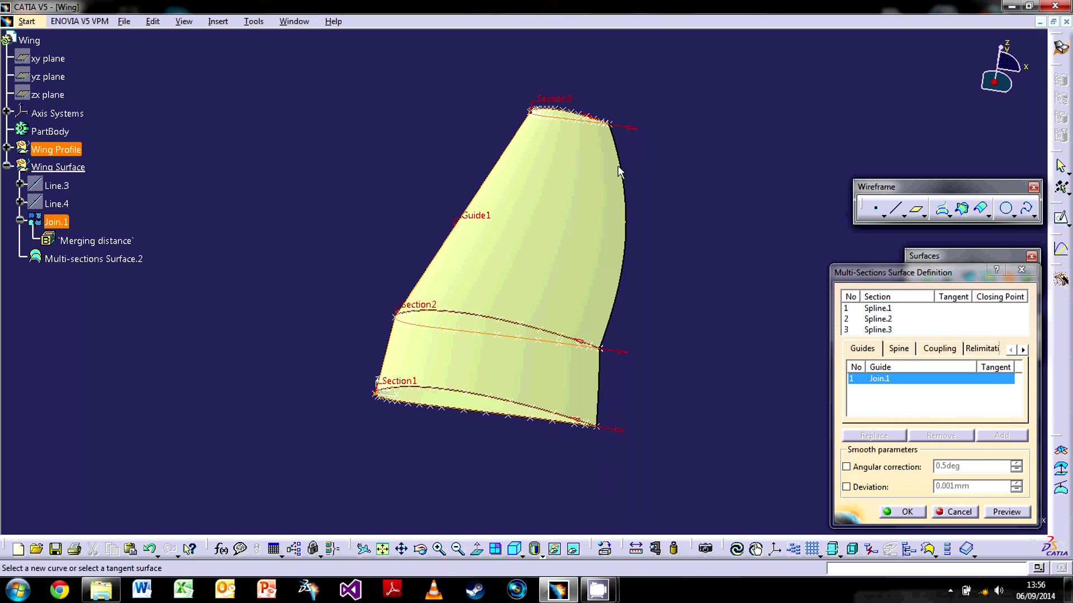
middle_click_drag(491, 421, 511, 366)
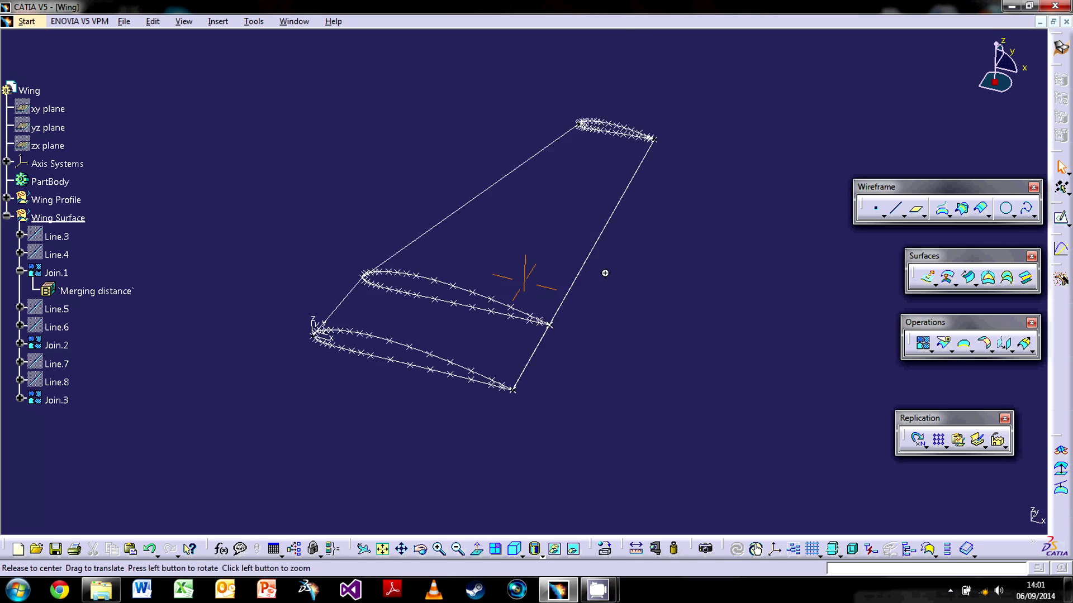
- Start a new multi-sections surface through the root, middle and tip airfoils, Spline.1 to Spline.3, and preview it
middle_click_drag(603, 282, 629, 292)
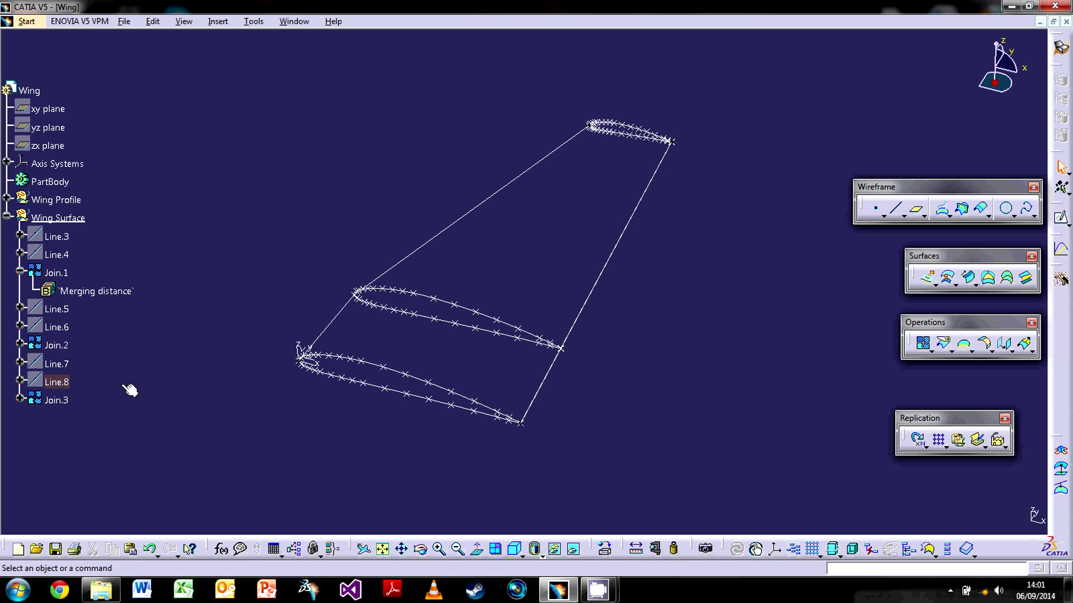
left_click(1007, 278)
left_click(437, 389)
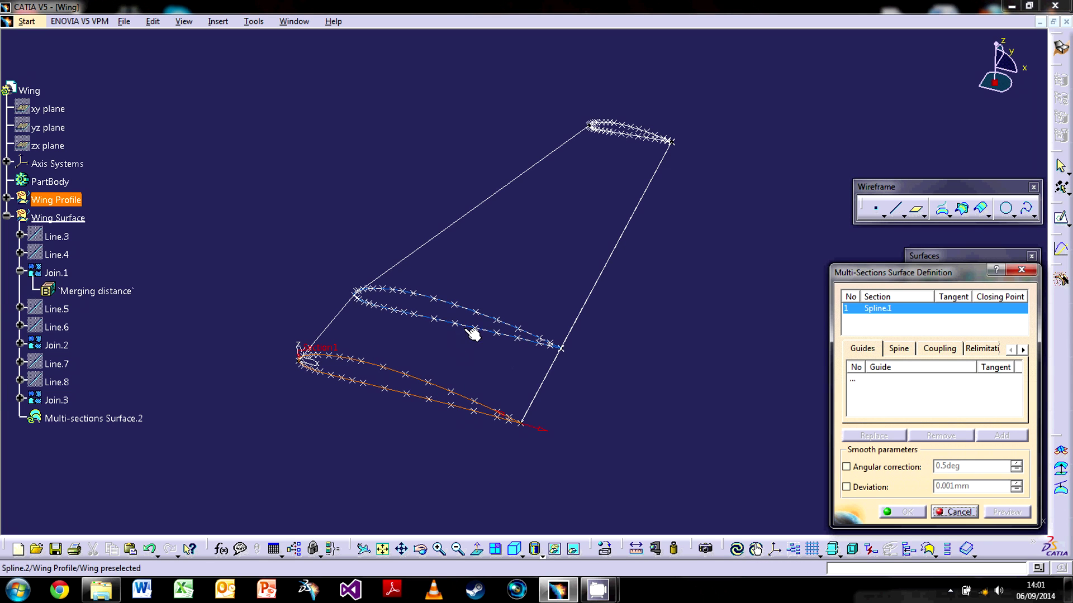
left_click(474, 329)
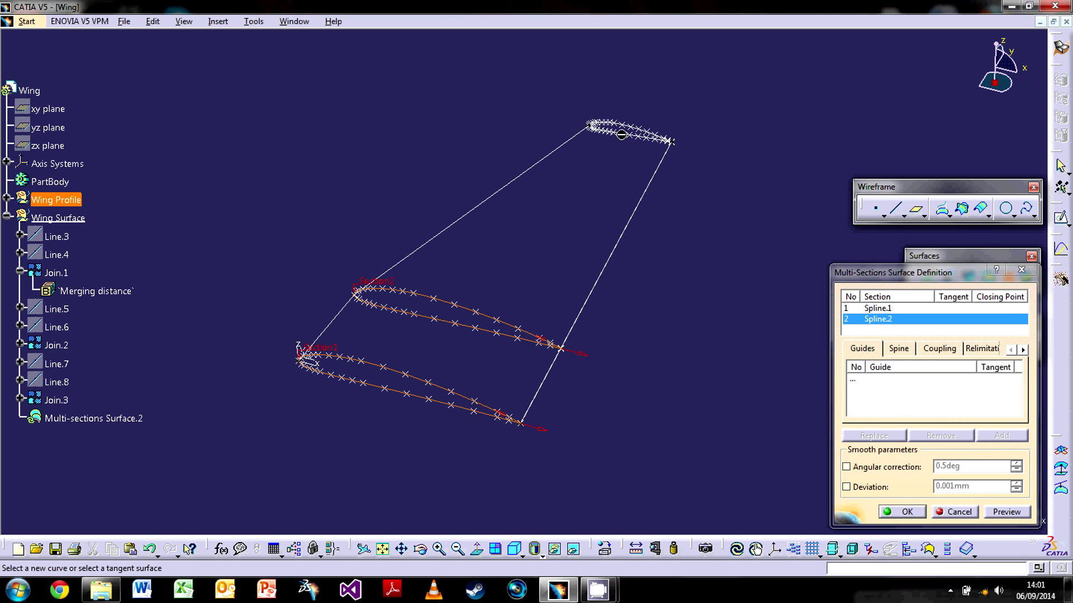
left_click(621, 134)
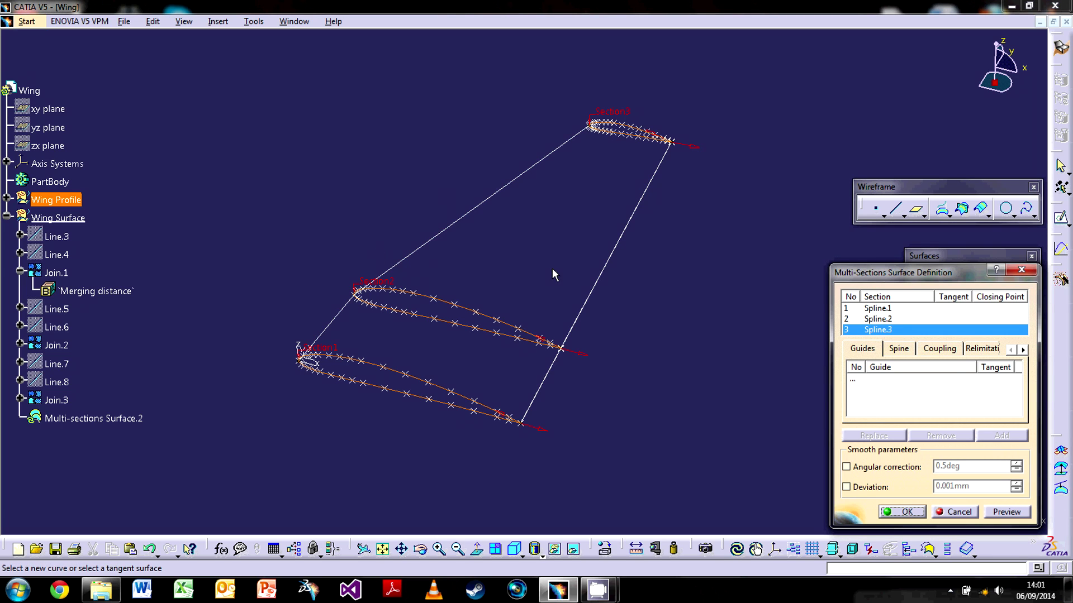
left_click(1006, 512)
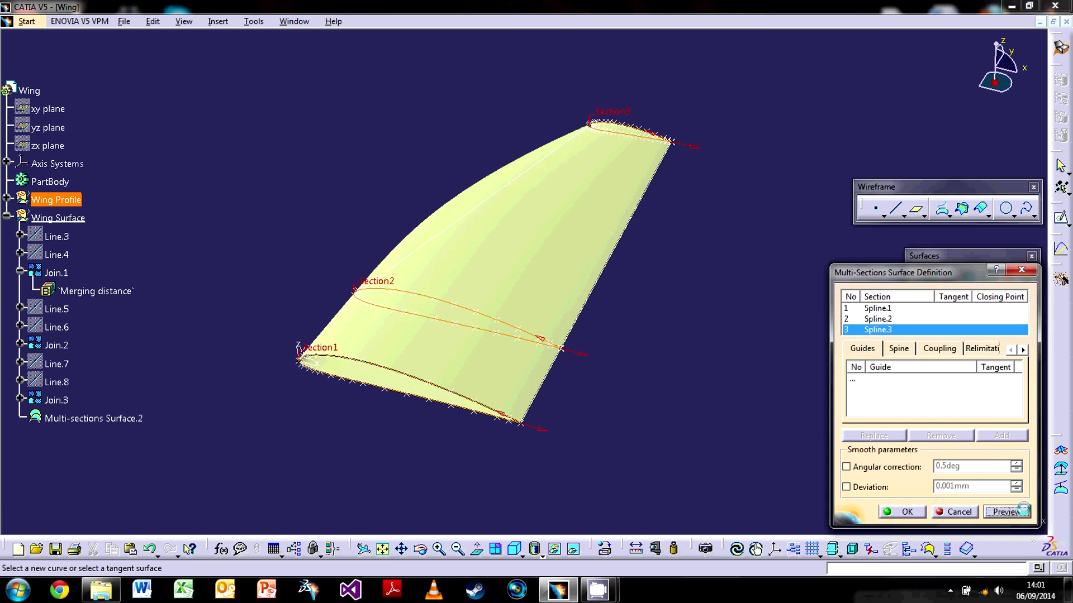
left_click(454, 234)
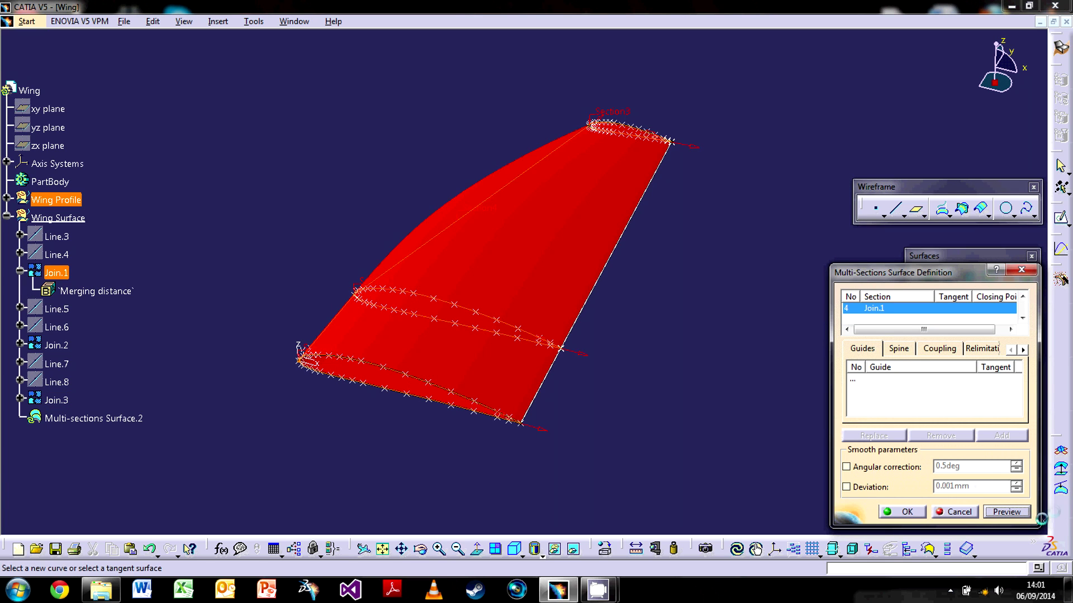
right_click(891, 313)
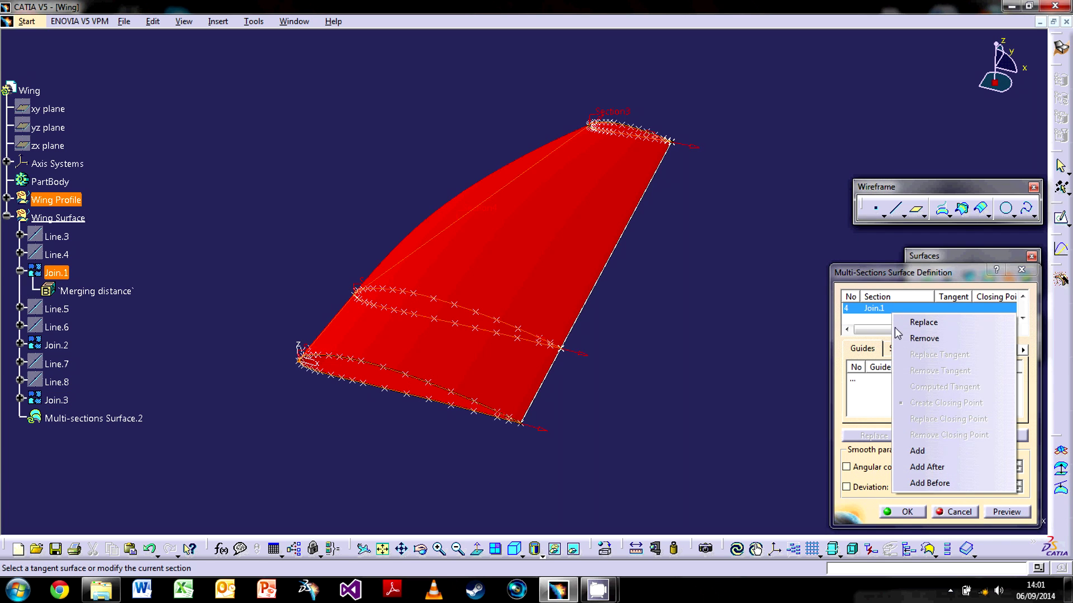
left_click(905, 336)
- Set the leading-edge curve Join.1 as the first guide of the multi-sections surface and preview it
left_click(860, 382)
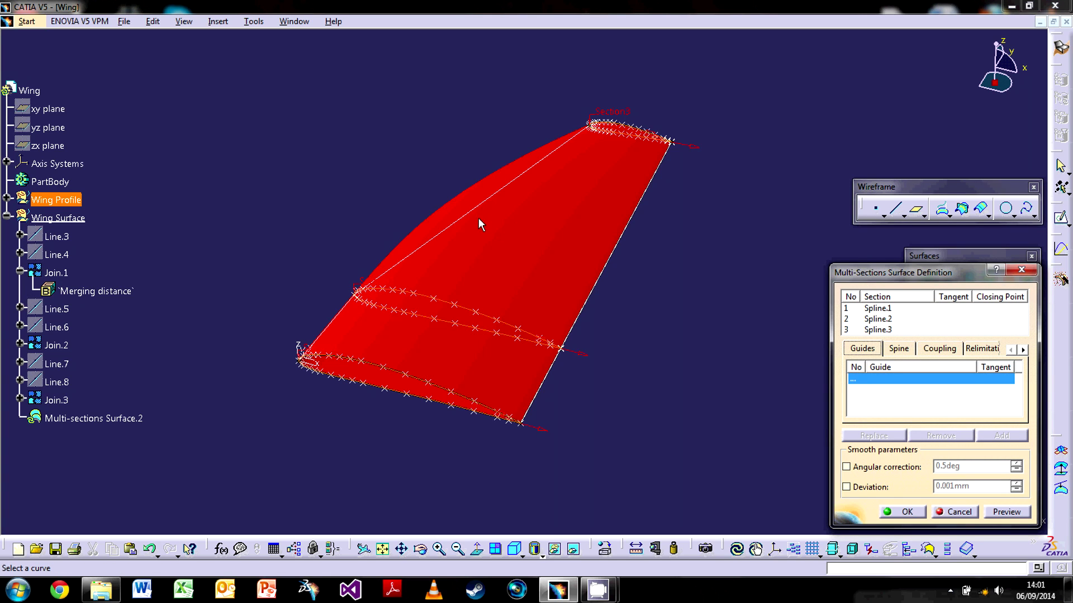
left_click(501, 196)
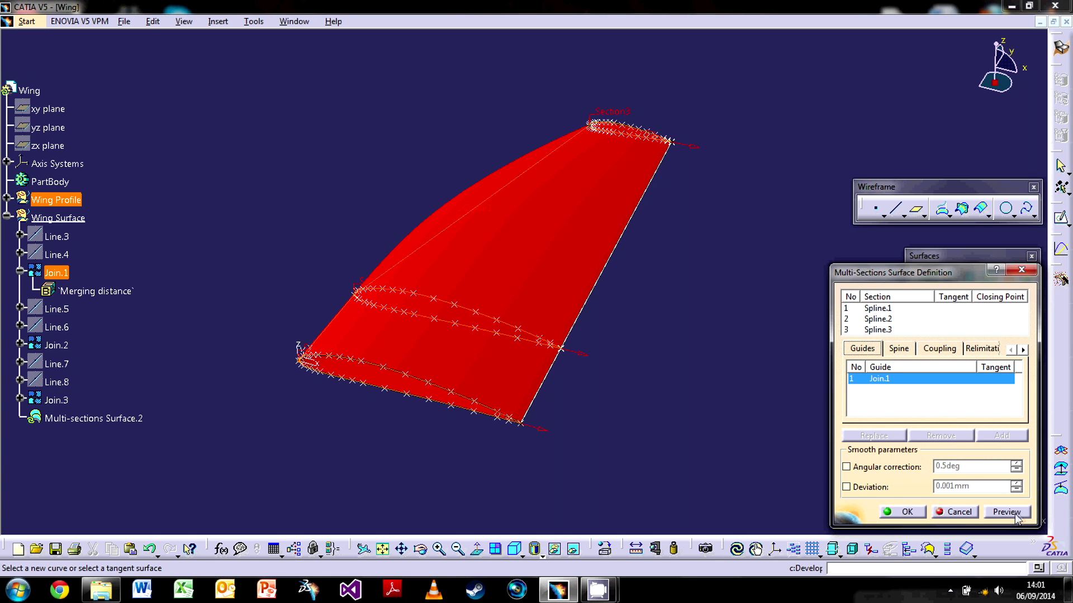
left_click(991, 509)
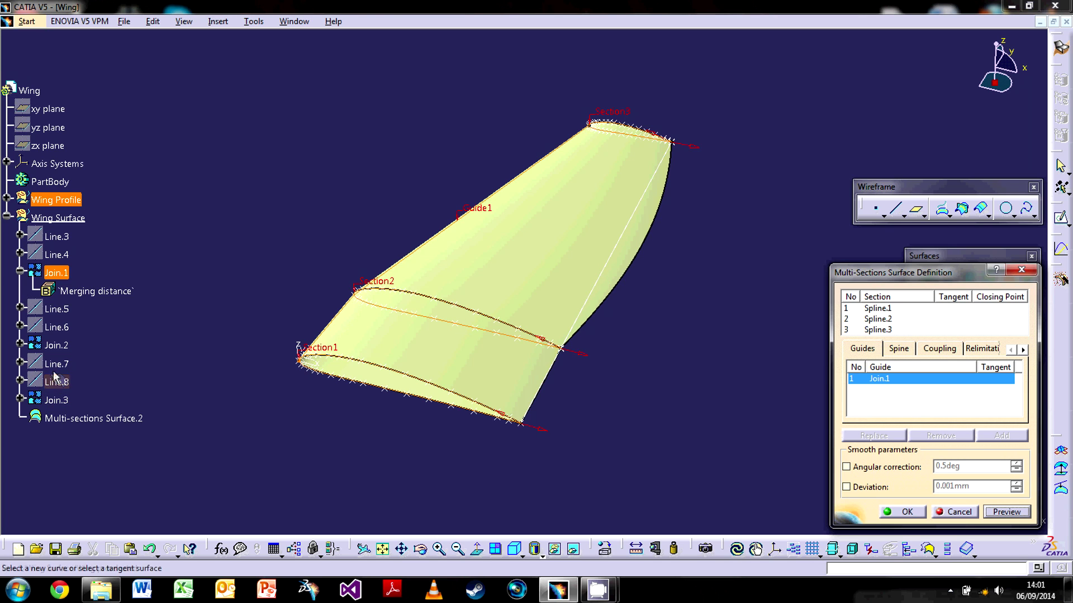
- Add the trailing-edge curves Join.2 and Join.3 as guides, then preview and create the multi-sections surface
left_click(55, 345)
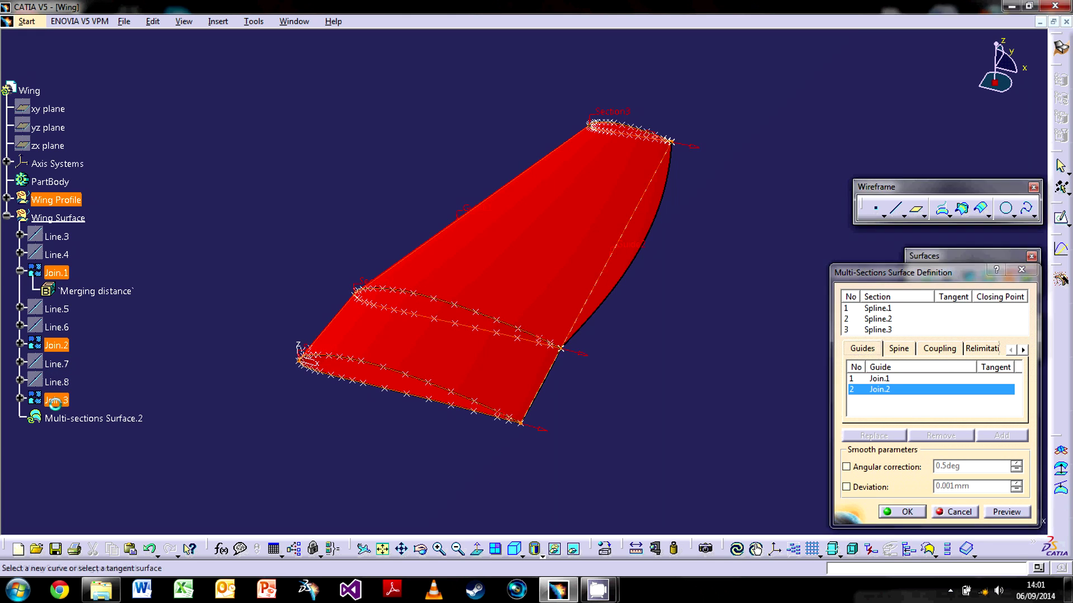
left_click(1004, 511)
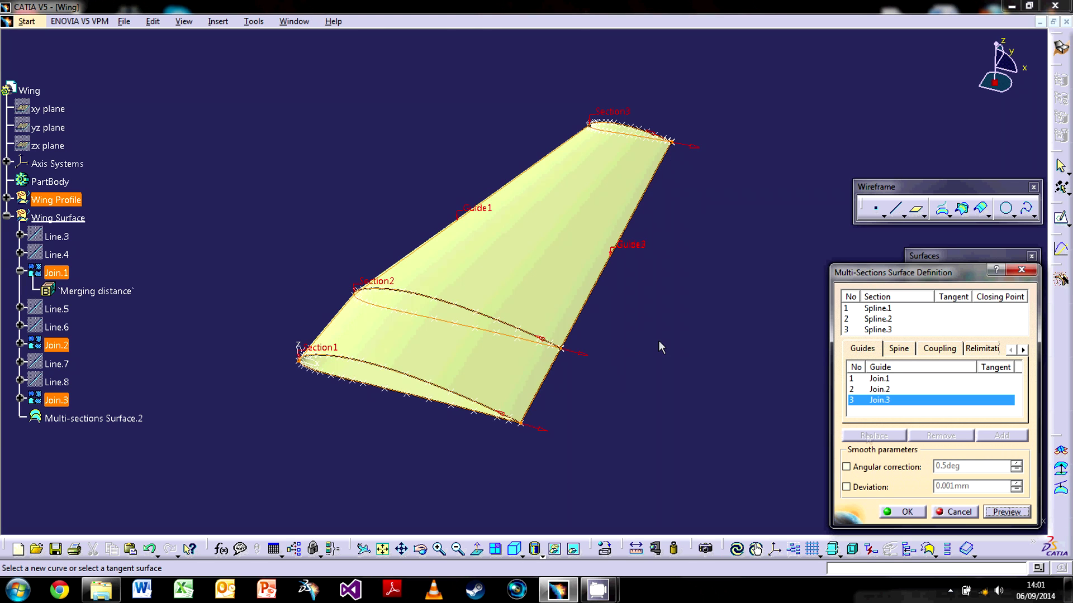
middle_click_drag(467, 330, 580, 357)
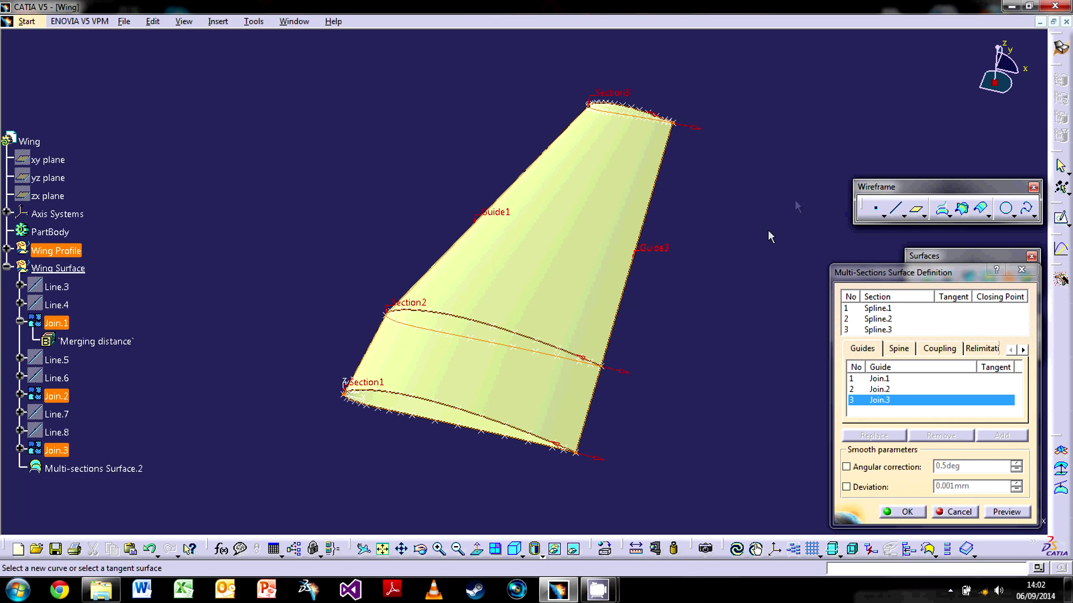
left_click(904, 512)
- Hide the Wing Profile geometrical set and inspect the finished wing surface from several angles
middle_click_drag(677, 383, 669, 346)
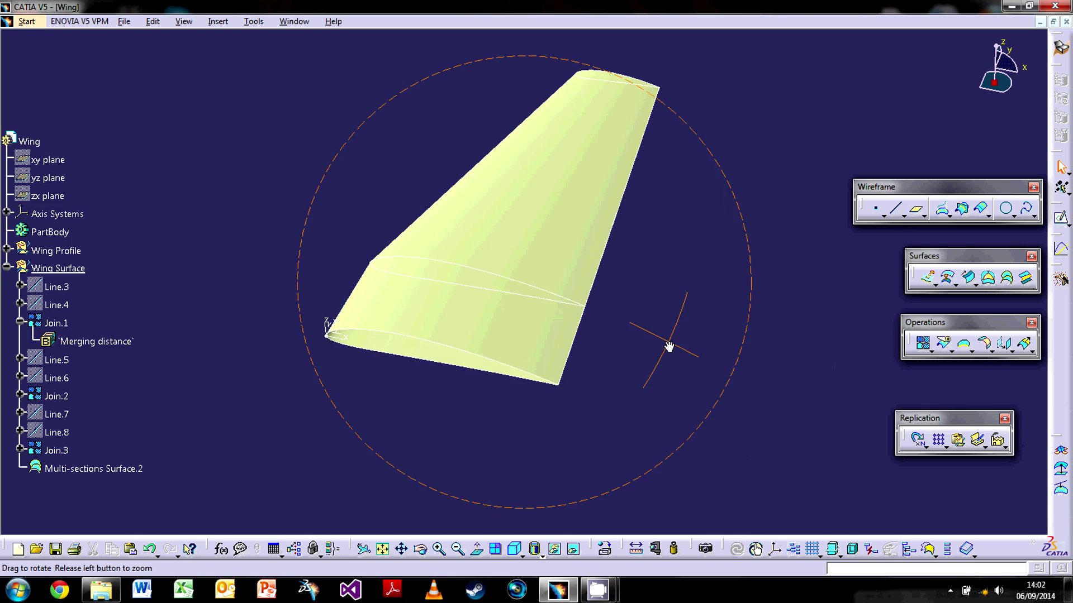
right_click(81, 256)
left_click(106, 292)
middle_click_drag(503, 298, 555, 367)
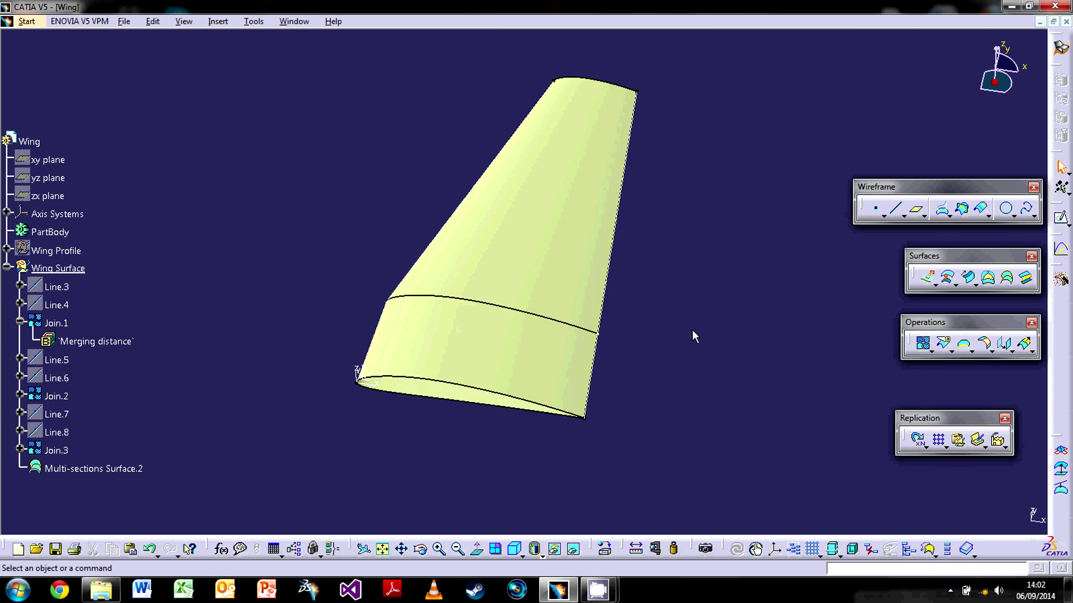
middle_click_drag(632, 347, 631, 370)
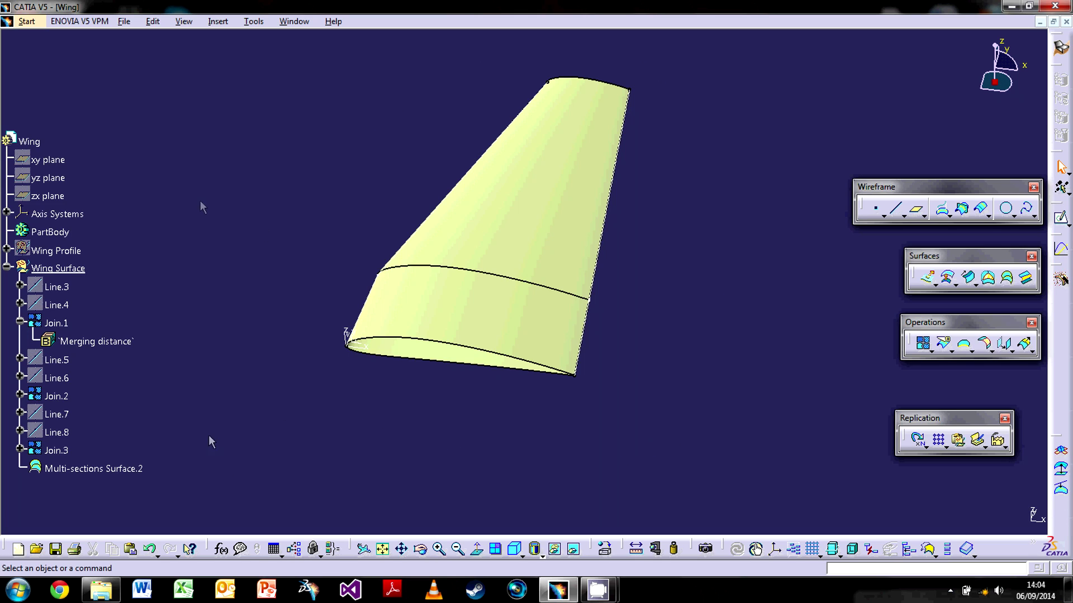
middle_click_drag(668, 297, 634, 331)
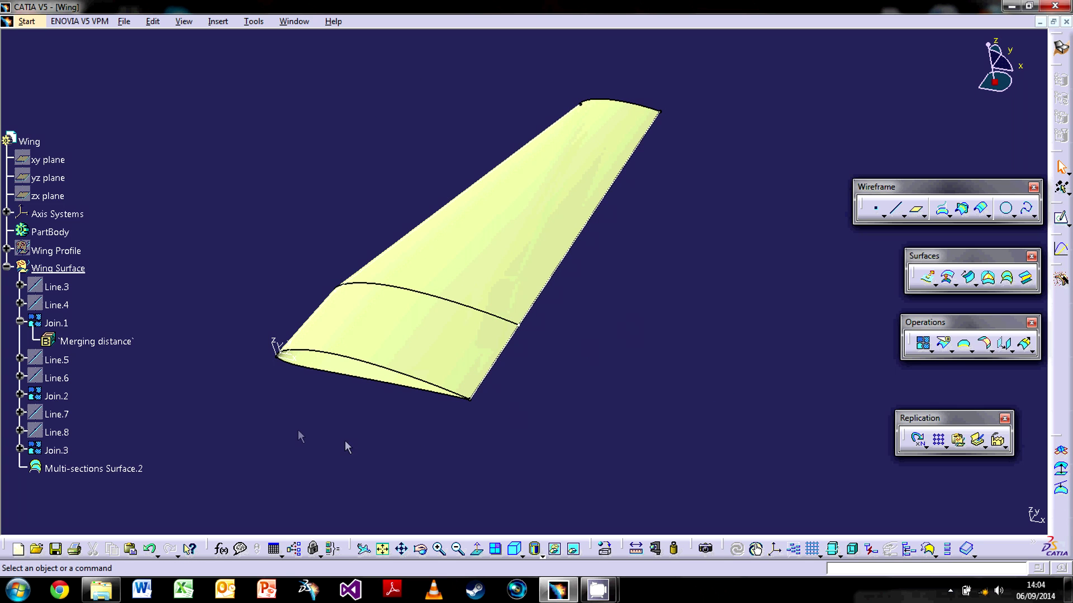